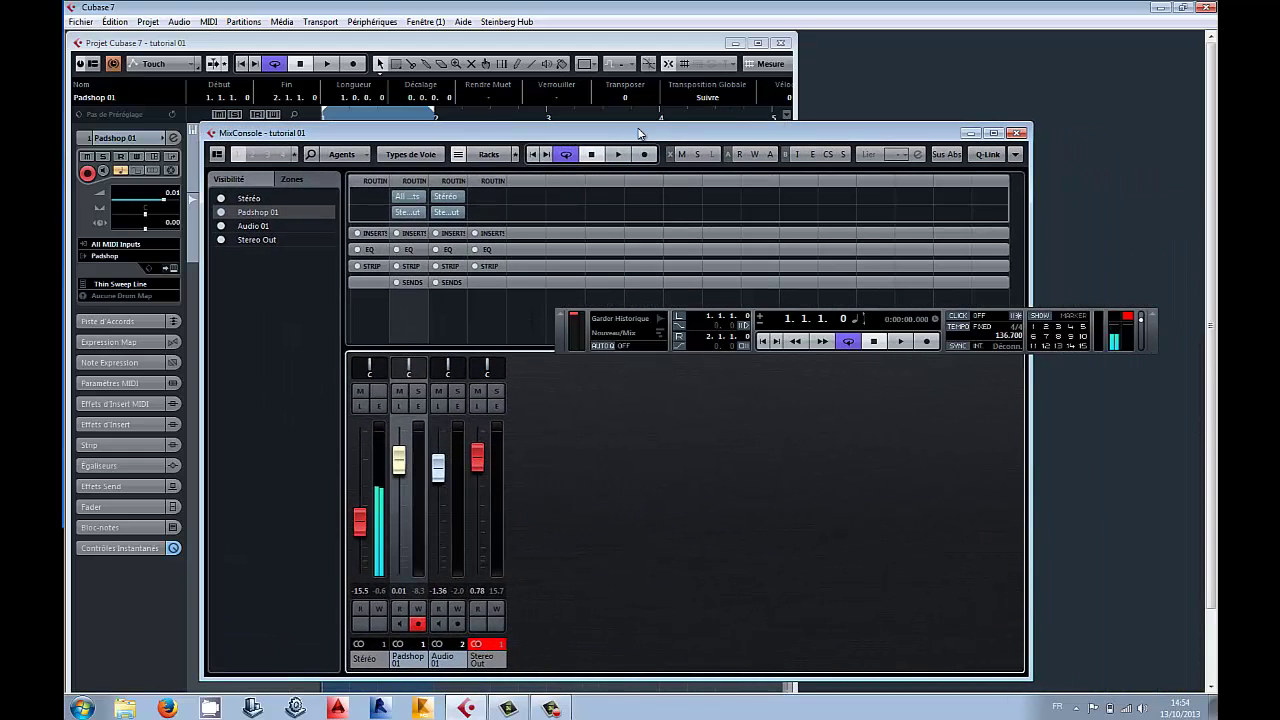
# Step: Minimize the MixConsole and open the Padshop 01 MIDI part in the Key Editor
pyautogui.click(971, 132)
pyautogui.click(478, 289)
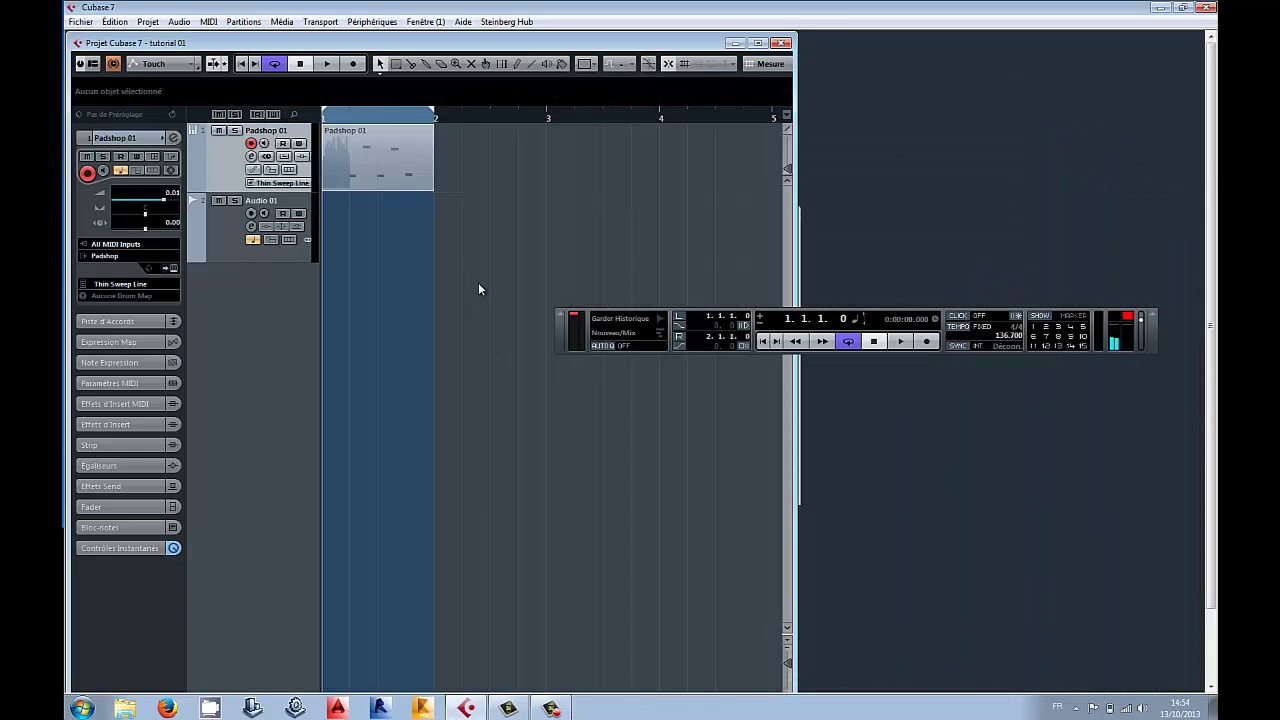
pyautogui.click(376, 160)
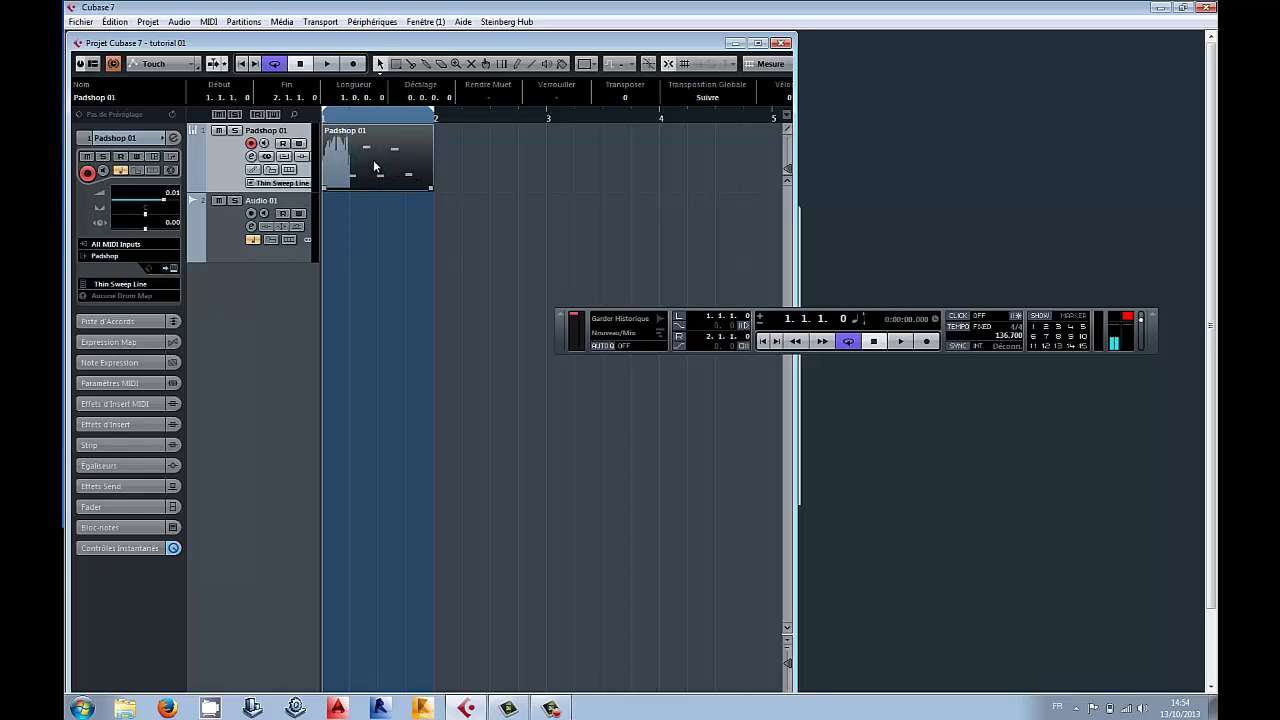
pyautogui.doubleClick(374, 161)
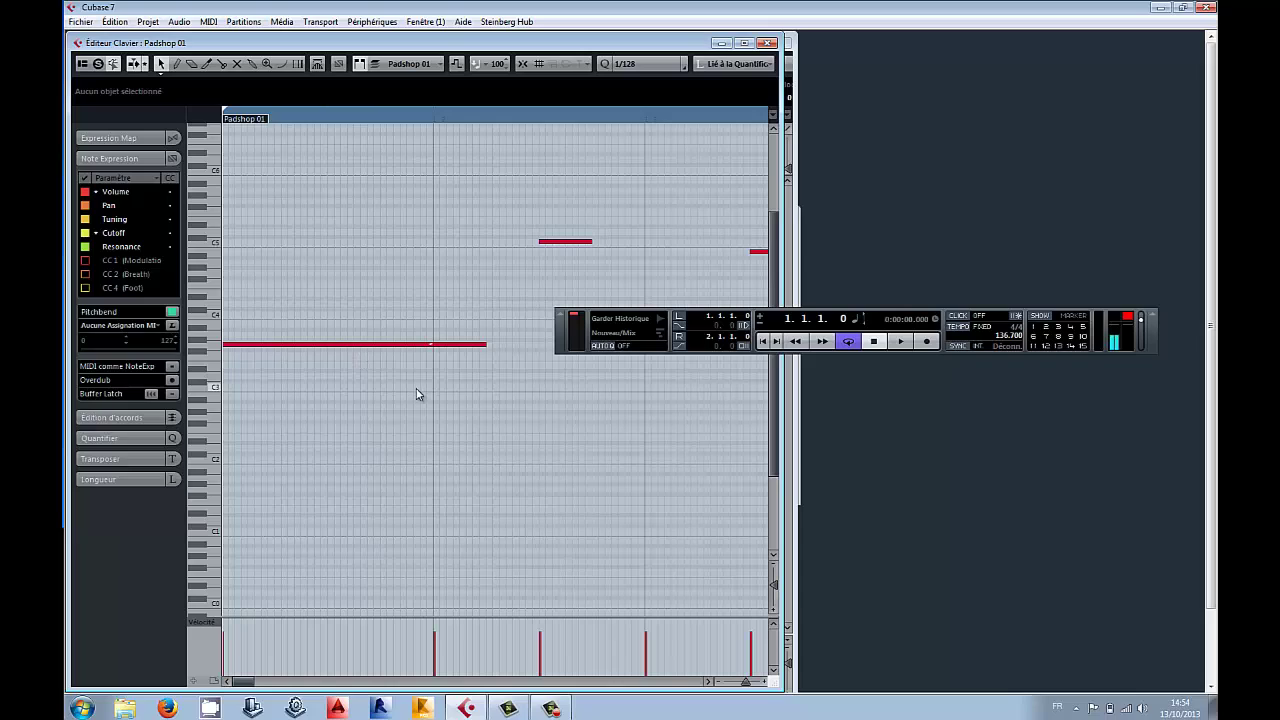
# Step: Select the first G3 note and look through the inspector's Expression Map, Note Expression and chord editing sections
pyautogui.click(267, 346)
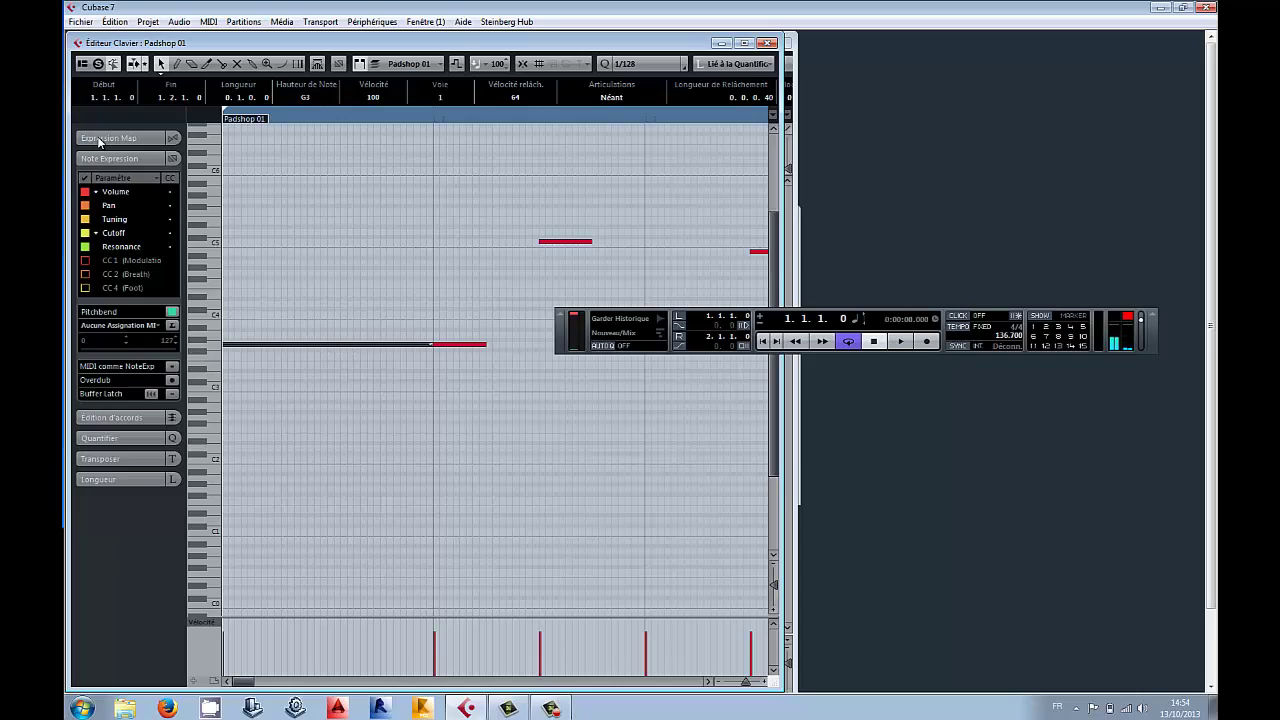
pyautogui.click(100, 140)
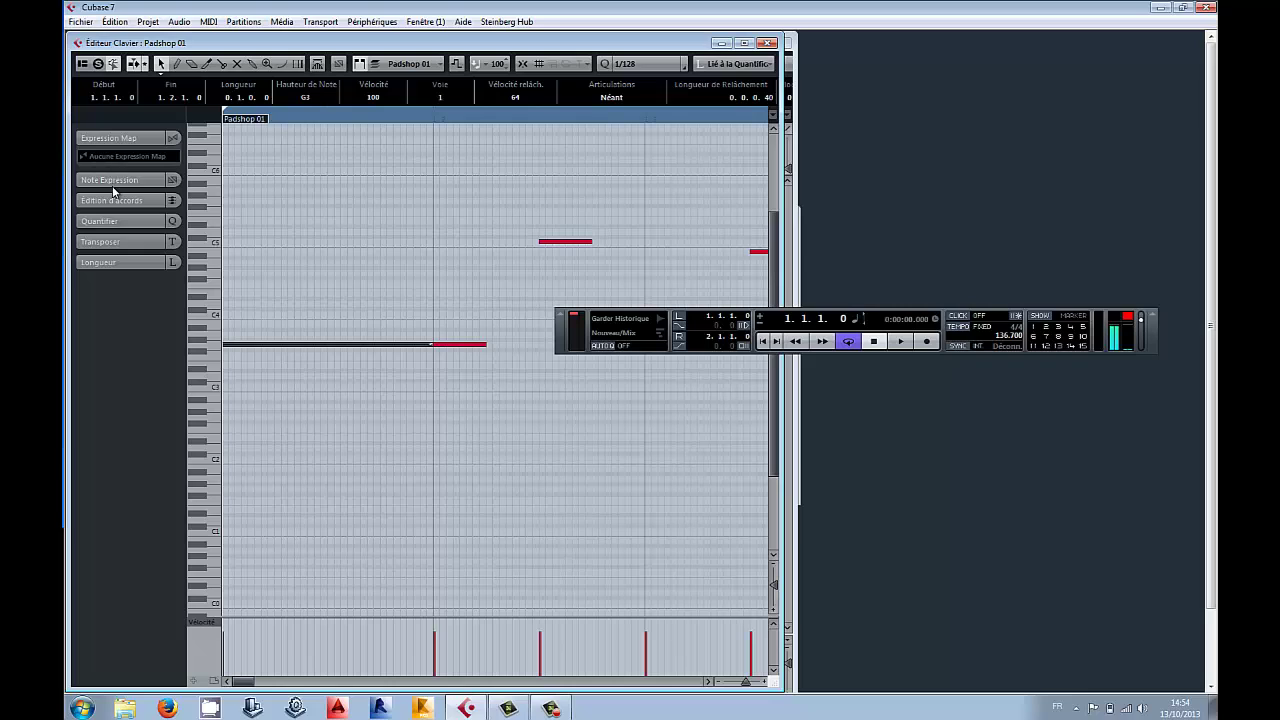
pyautogui.click(113, 181)
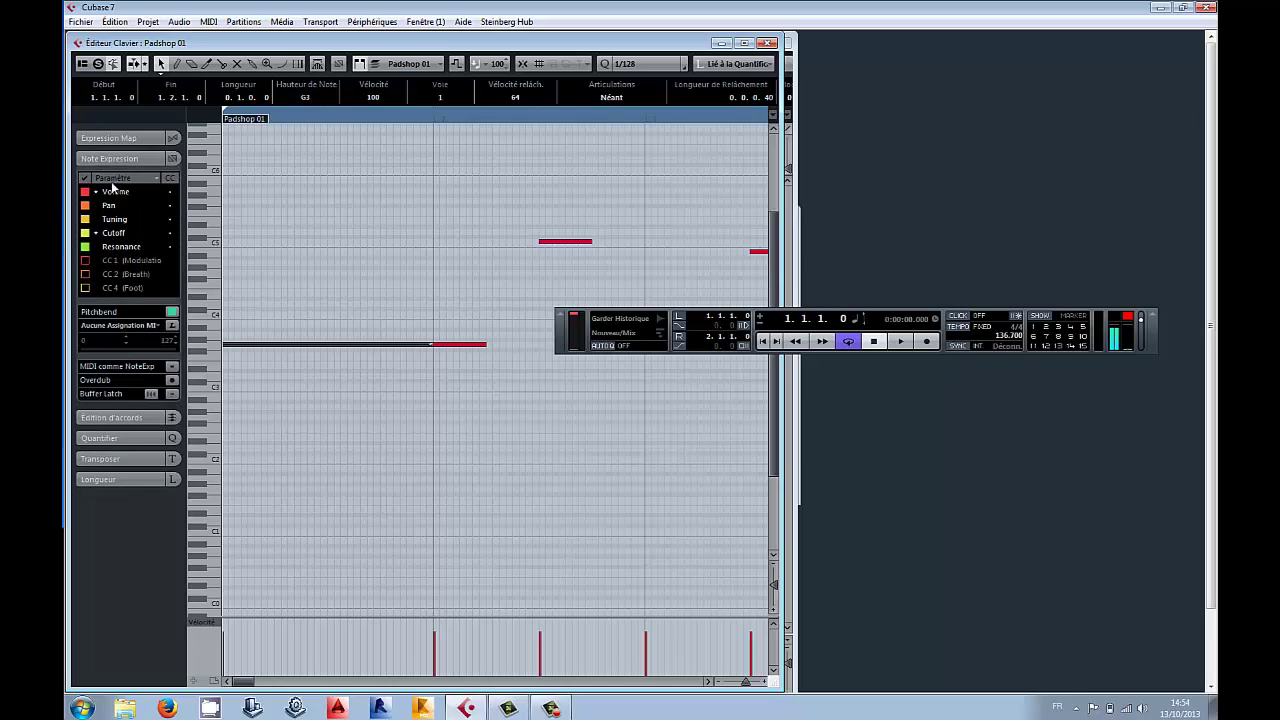
pyautogui.click(103, 420)
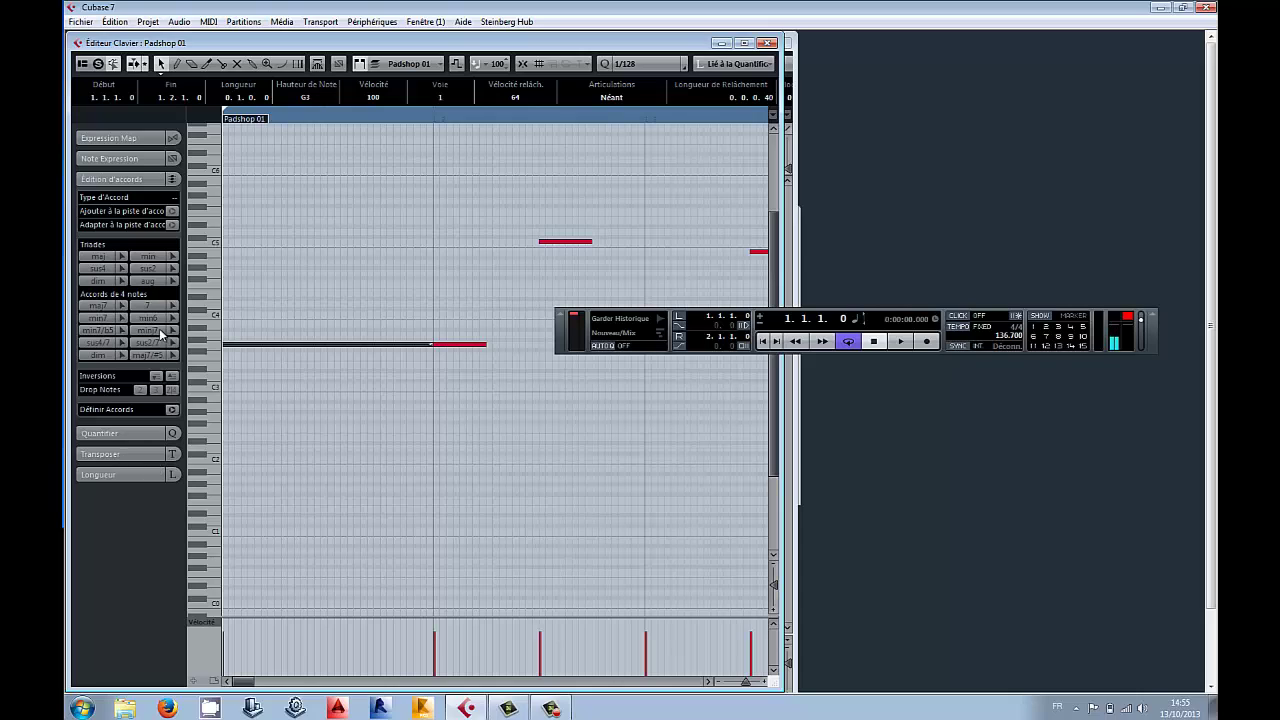
pyautogui.click(127, 160)
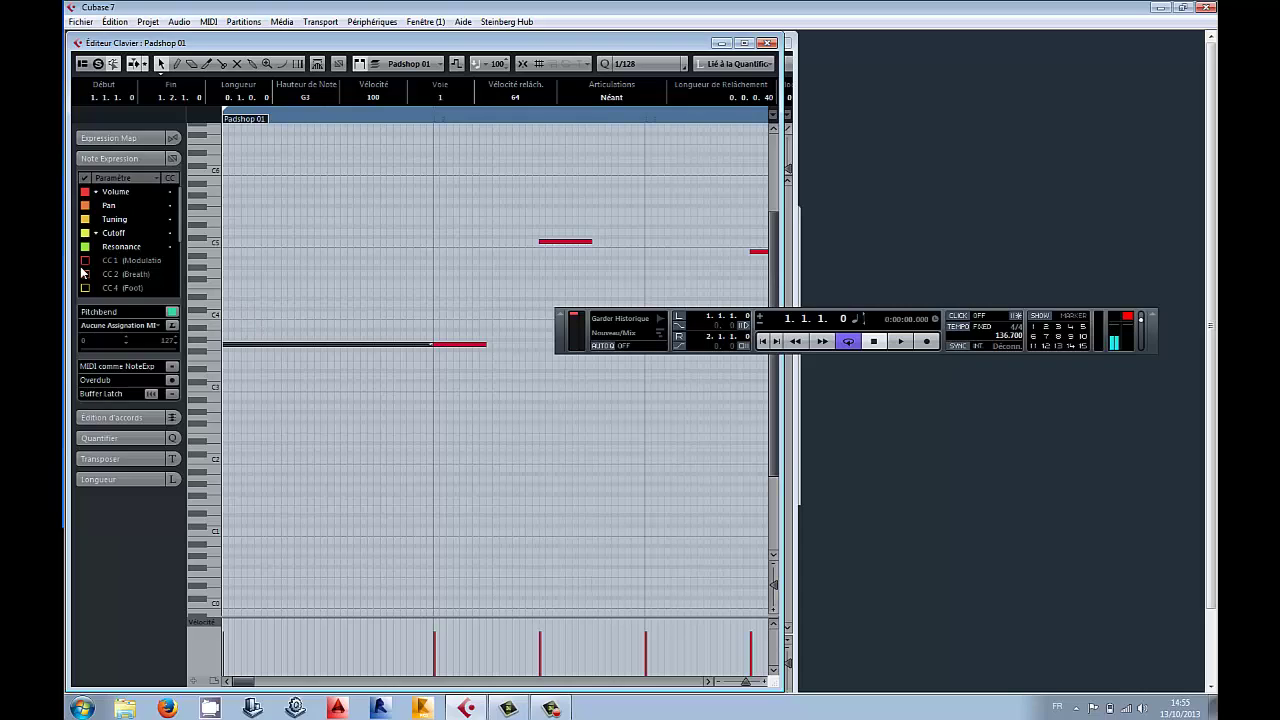
# Step: Show all parameters in the Note Expression list, including the MIDI controllers, reveal the Pitchbend entry and clear the note selection
pyautogui.click(85, 260)
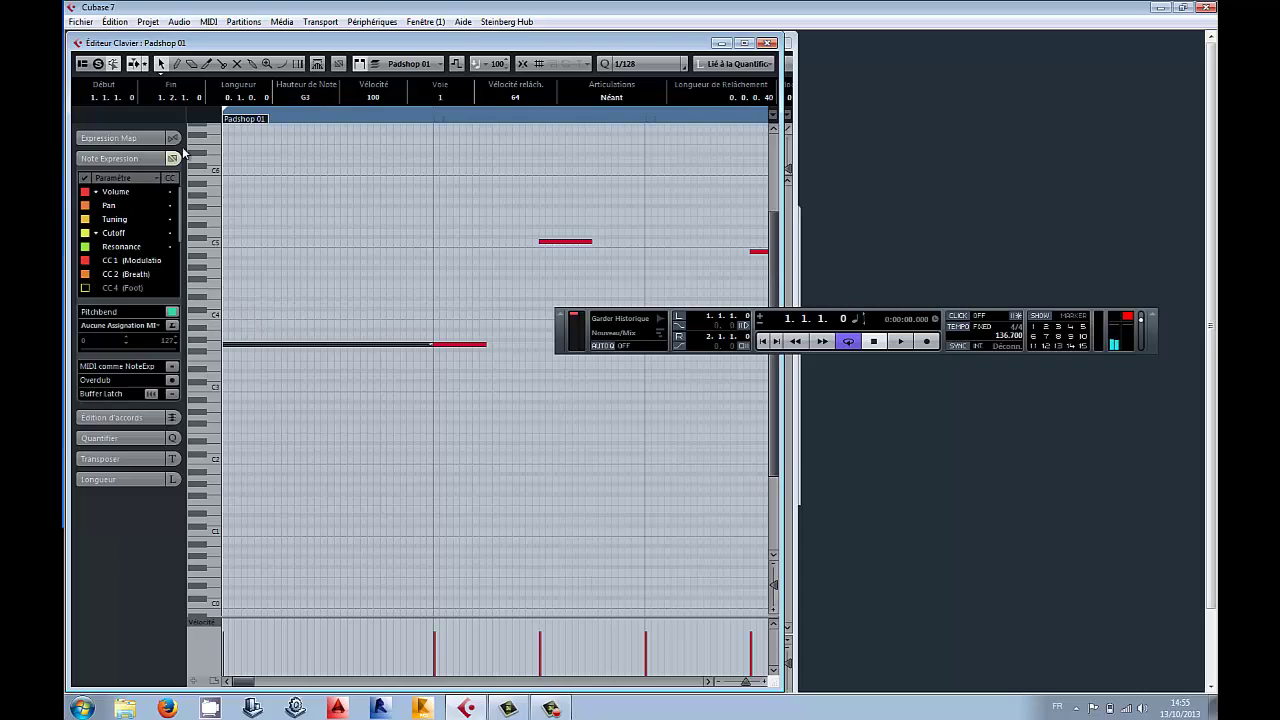
pyautogui.click(159, 178)
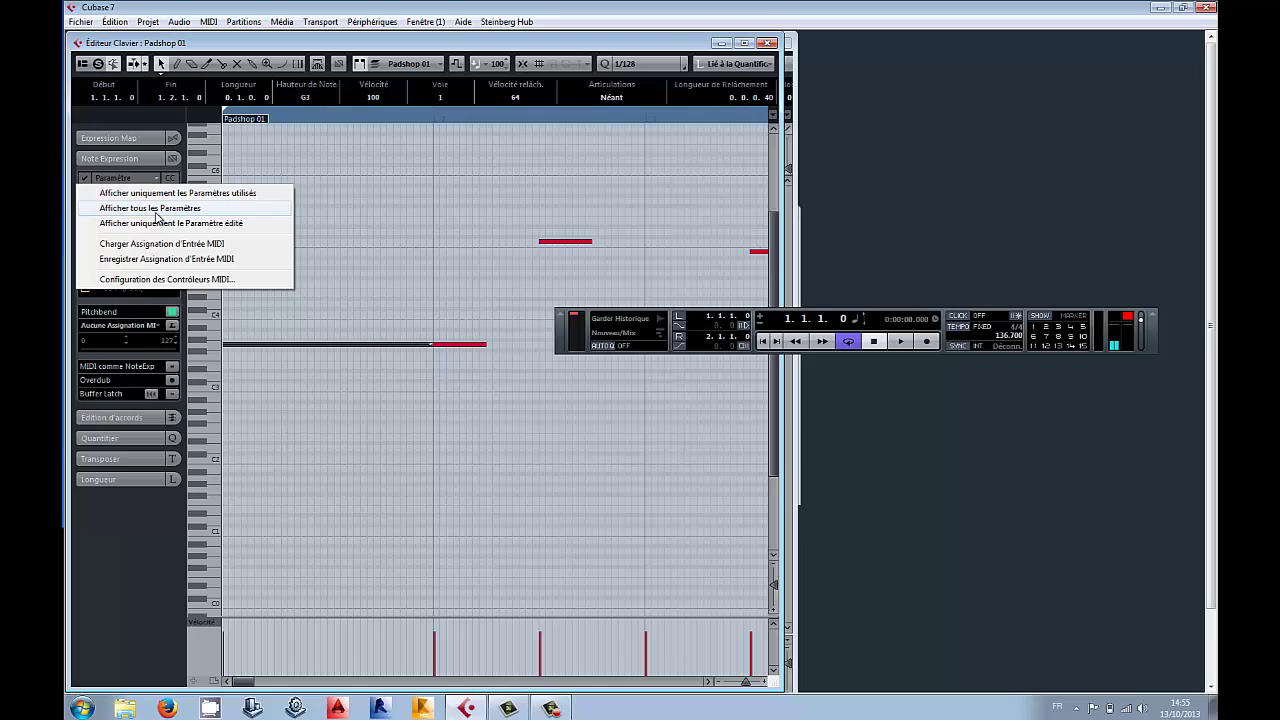
pyautogui.click(193, 213)
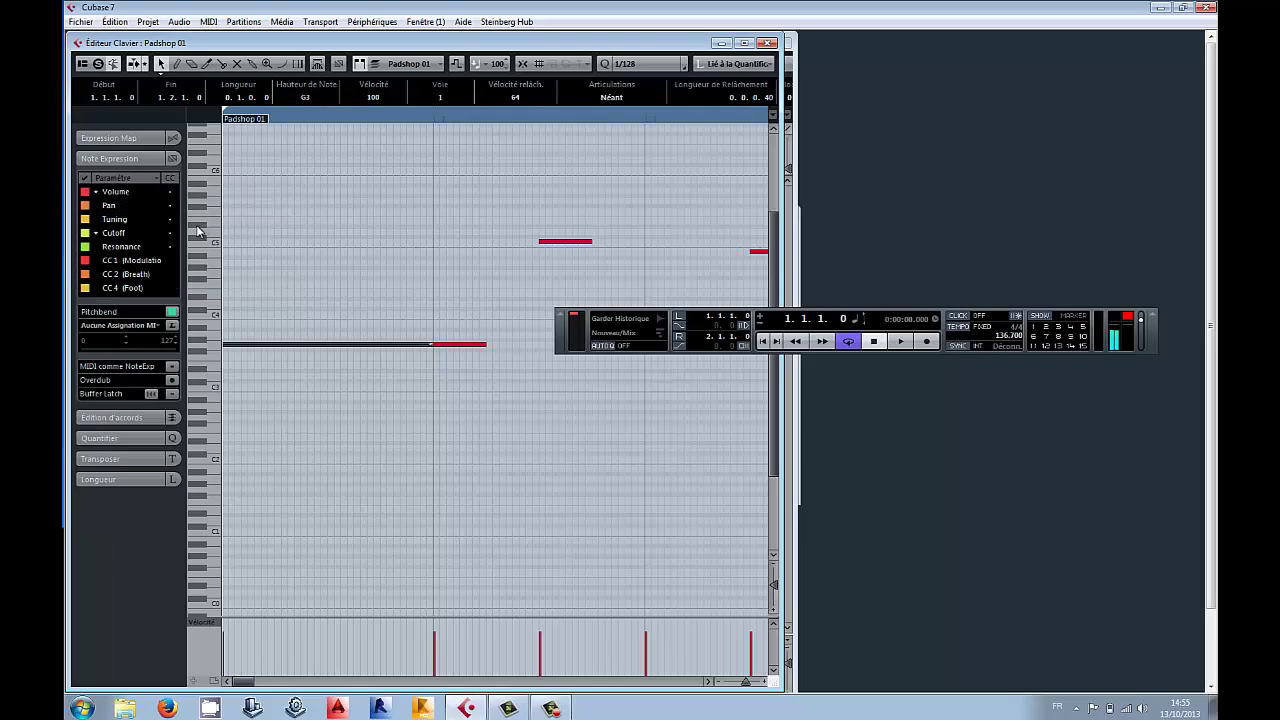
pyautogui.moveTo(179, 217); pyautogui.dragTo(190, 295)
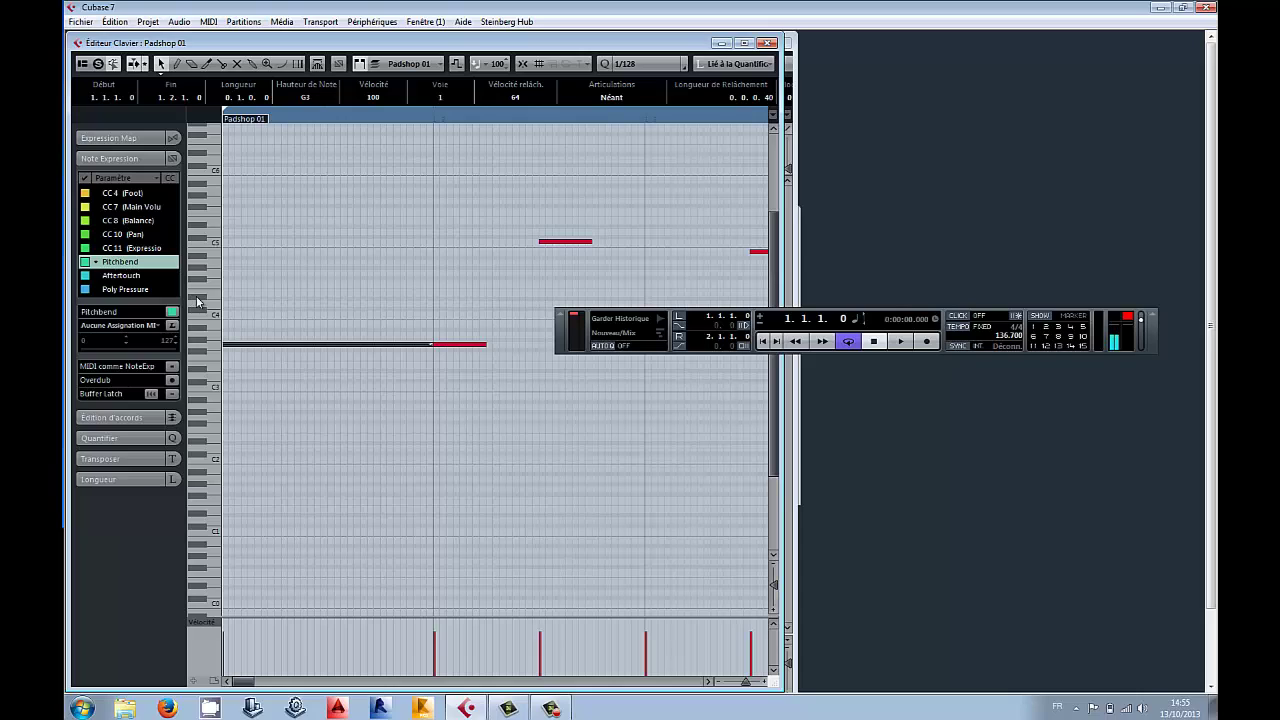
pyautogui.click(358, 361)
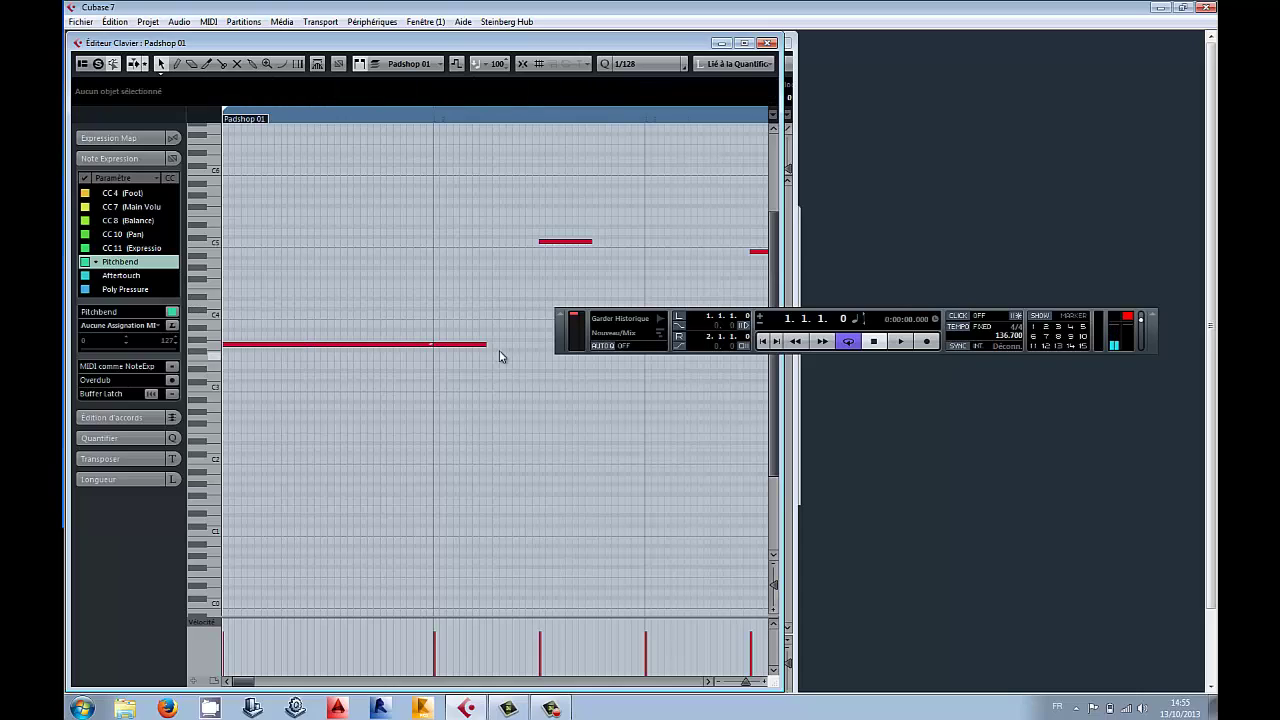
pyautogui.moveTo(498, 395); pyautogui.dragTo(768, 424)
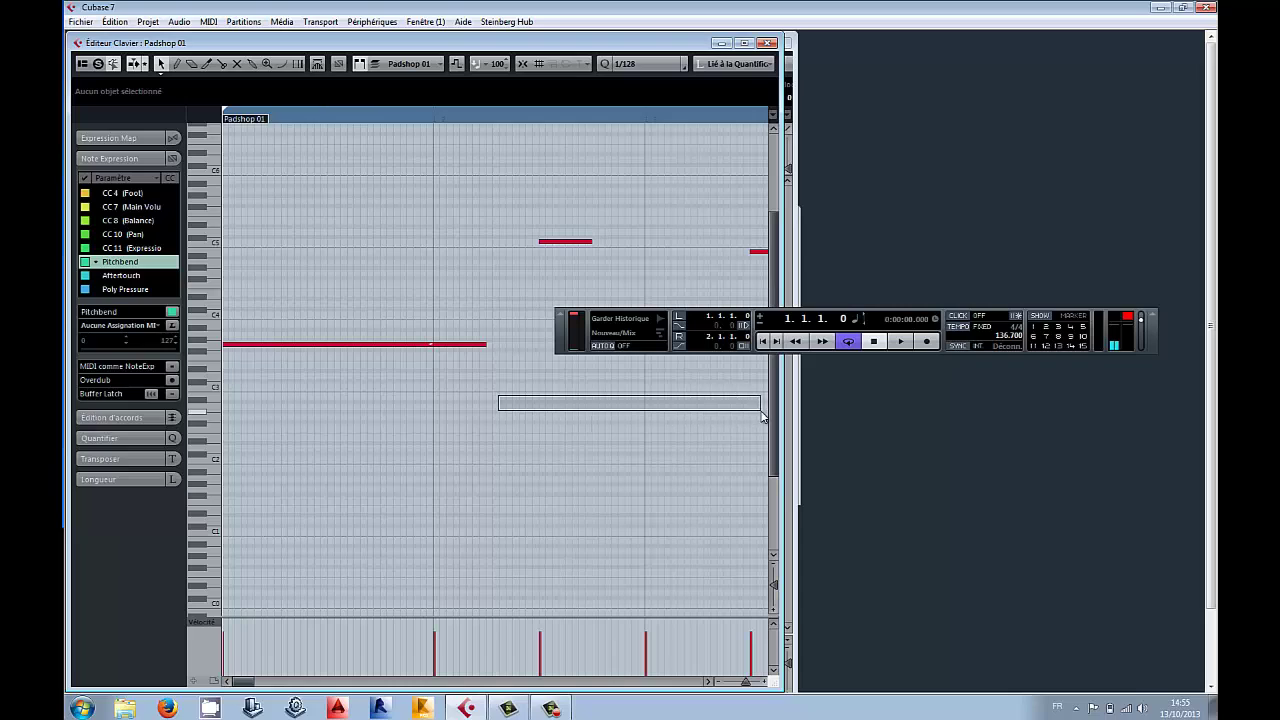
# Step: Lengthen the second G3 note to about 0.0.1.73 and set the left locator at 1.2.1.0
pyautogui.moveTo(486, 345); pyautogui.dragTo(519, 346)
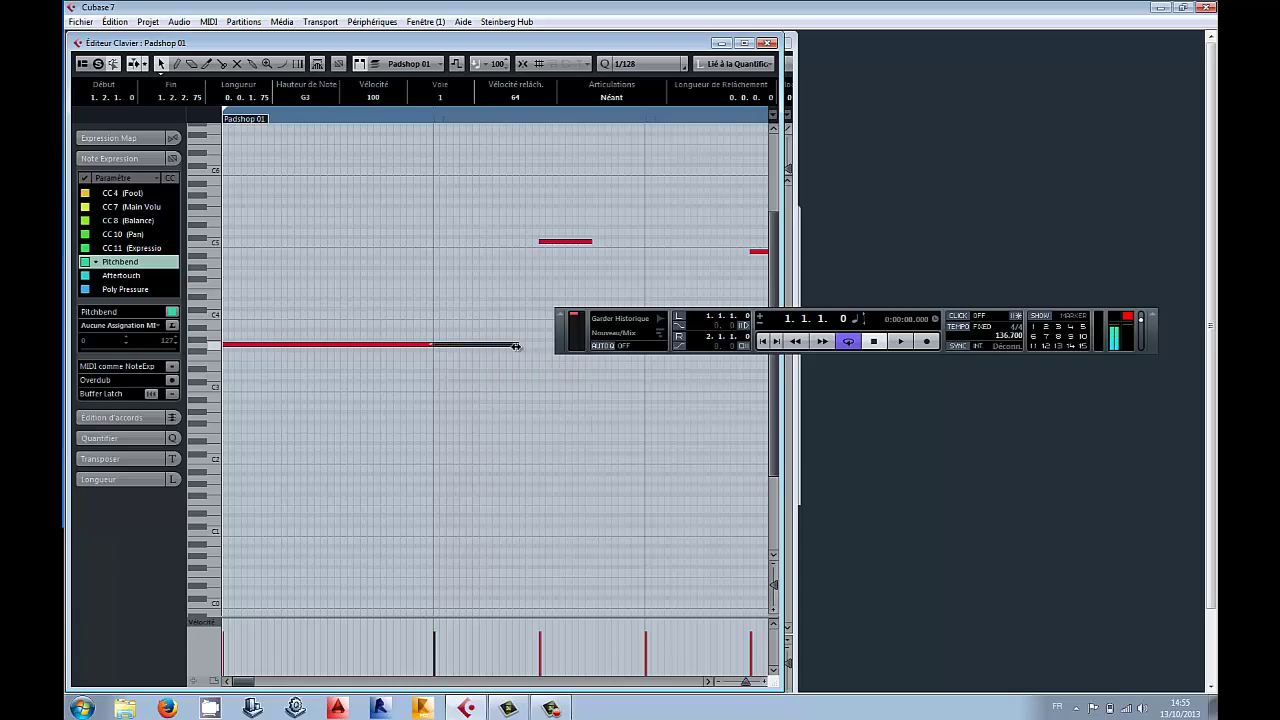
pyautogui.keyDown('ctrl'); pyautogui.click(434, 118); pyautogui.keyUp('ctrl')
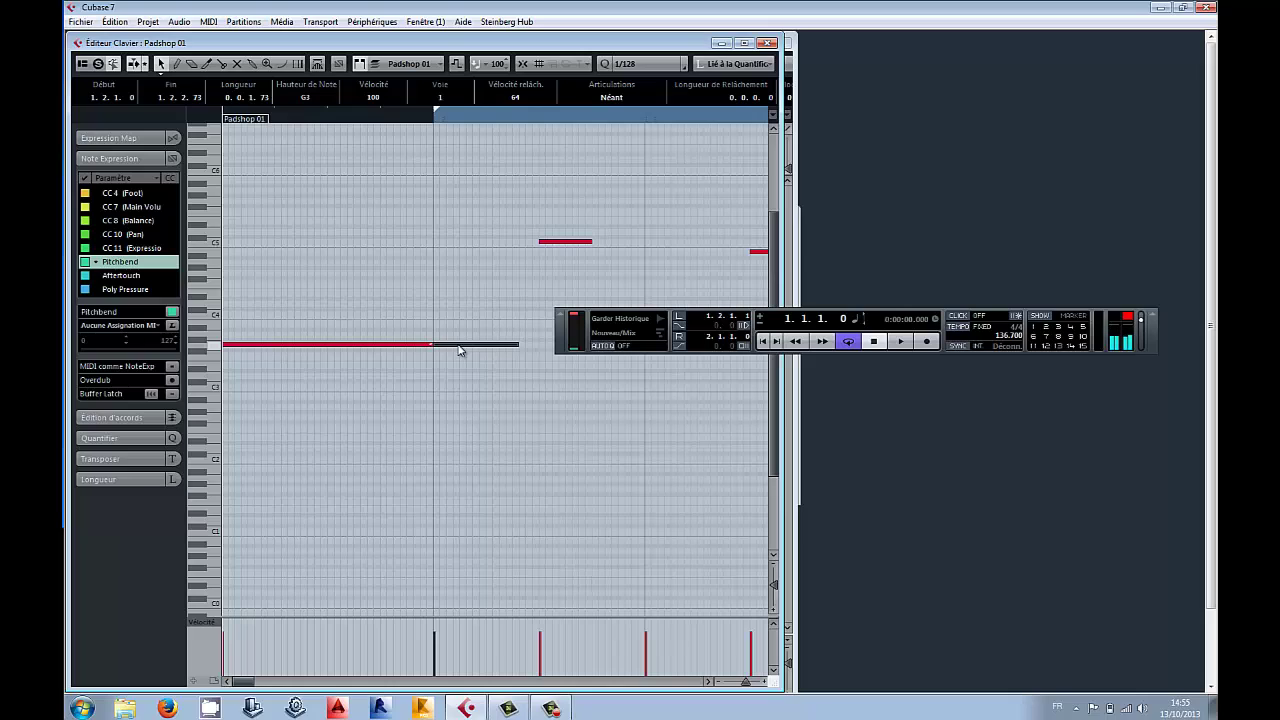
# Step: Draw a Pitchbend curve on the second G3 note with the Parabola tool, rising to a peak and dropping back to the centre
pyautogui.doubleClick(459, 349)
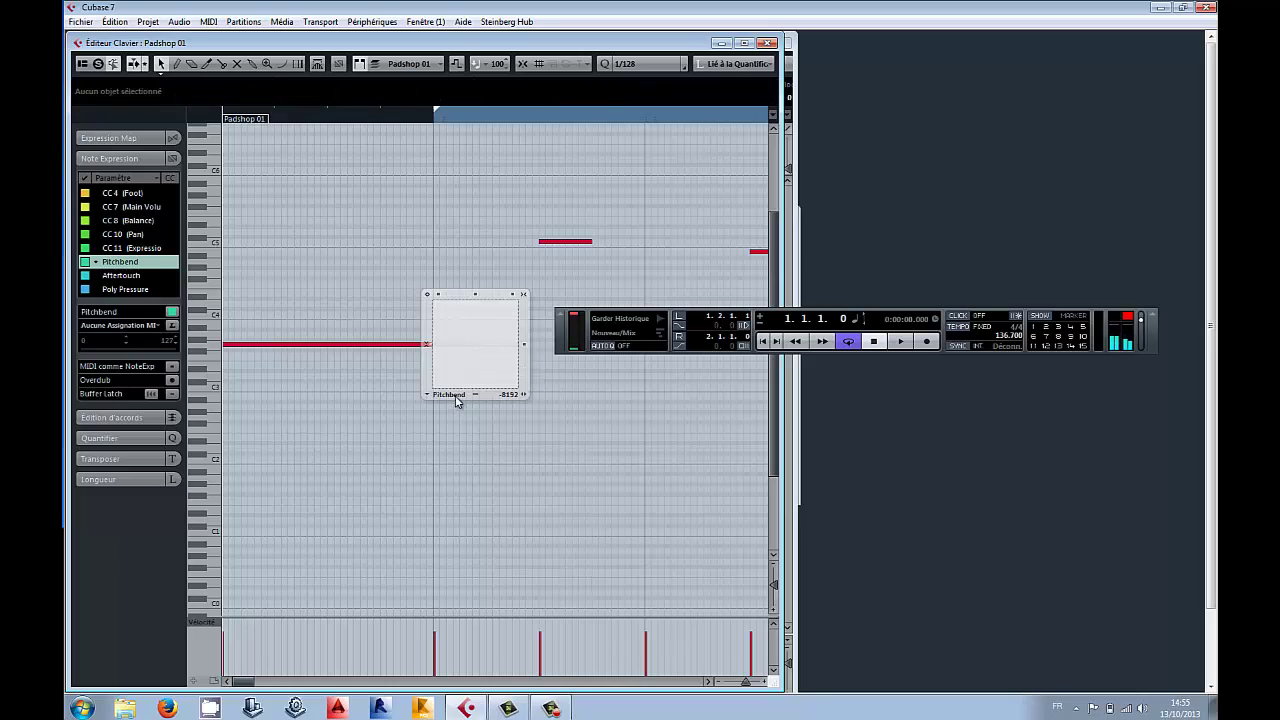
pyautogui.rightClick(460, 346)
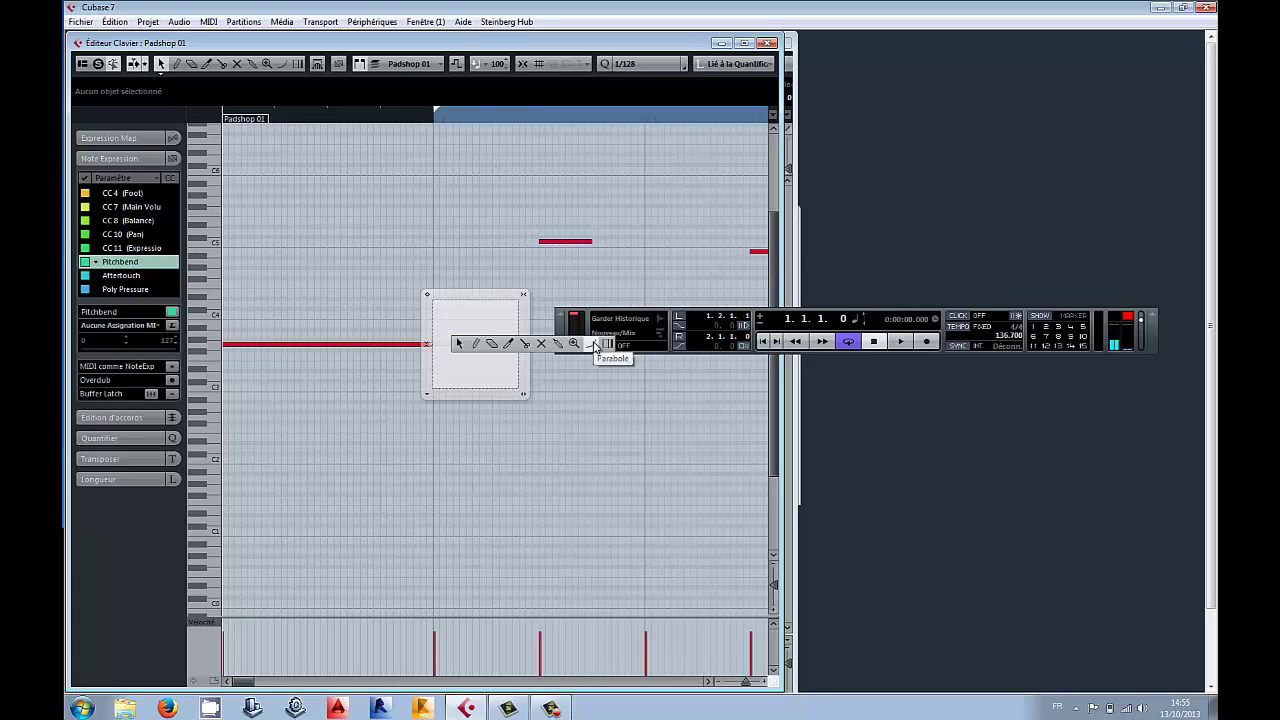
pyautogui.click(594, 345)
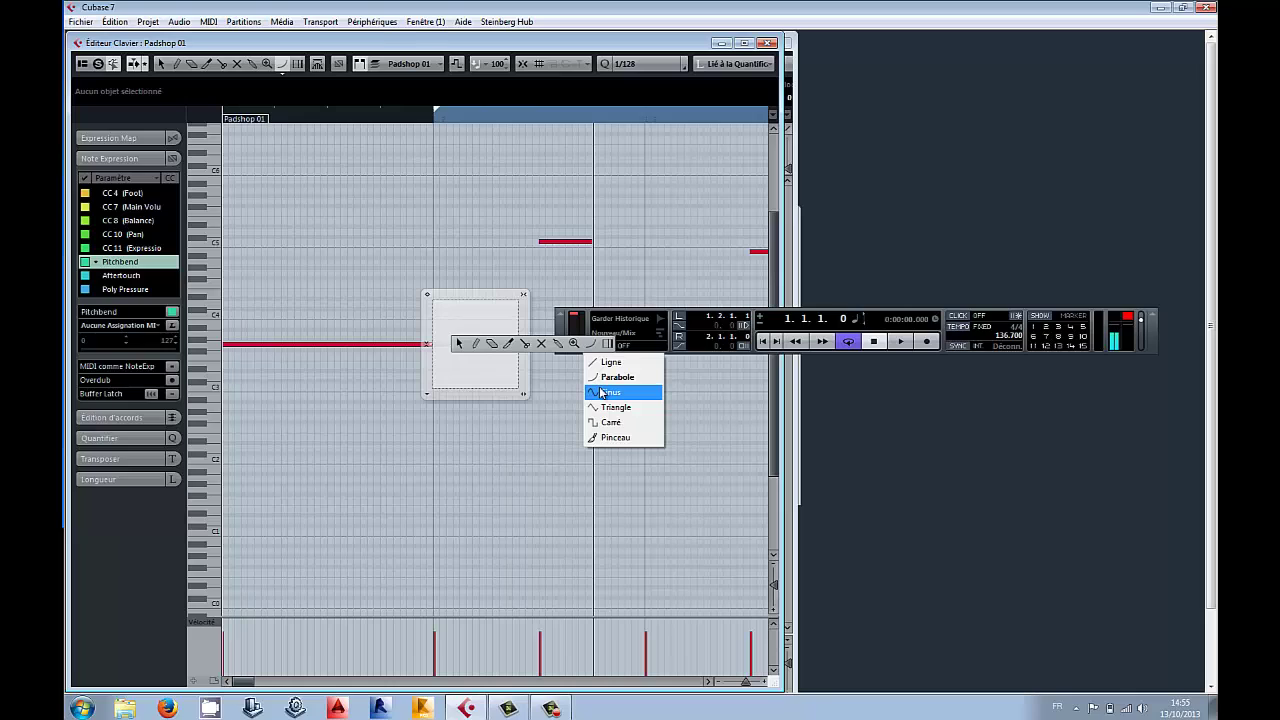
pyautogui.click(612, 377)
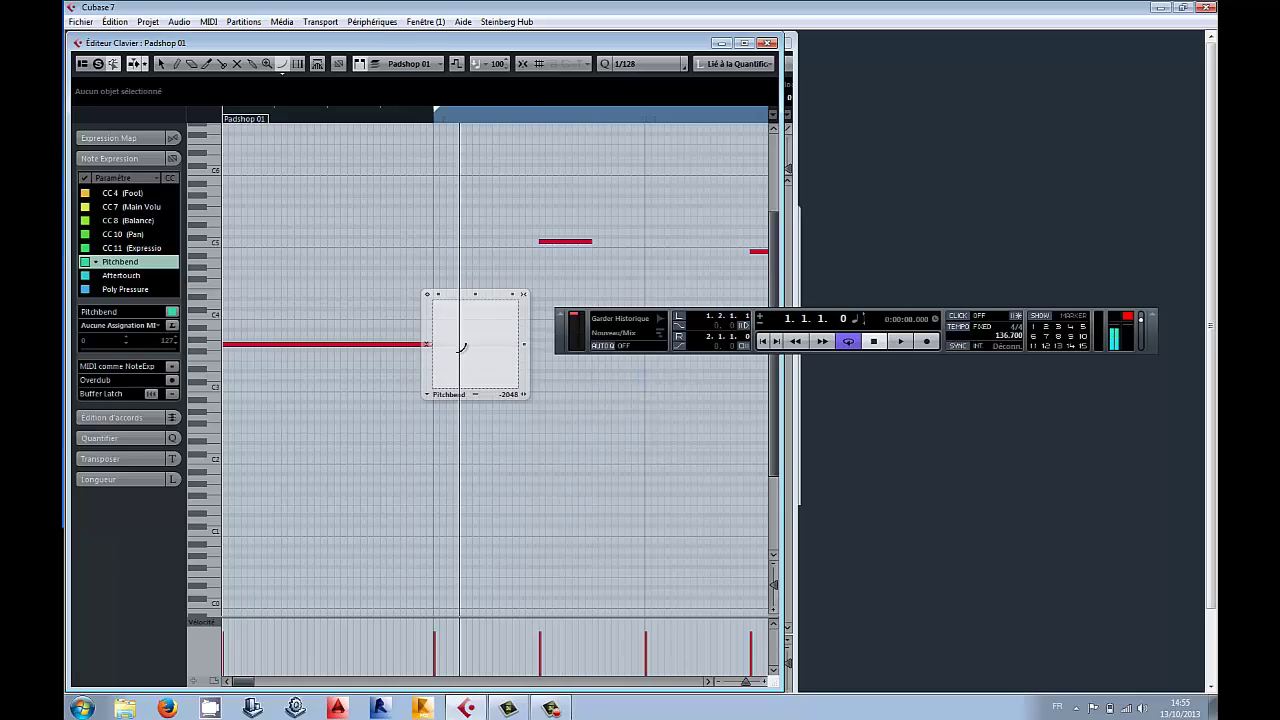
pyautogui.moveTo(441, 338)
pyautogui.mouseDown()
pyautogui.moveTo(505, 294)
pyautogui.moveTo(518, 347)
pyautogui.mouseUp()
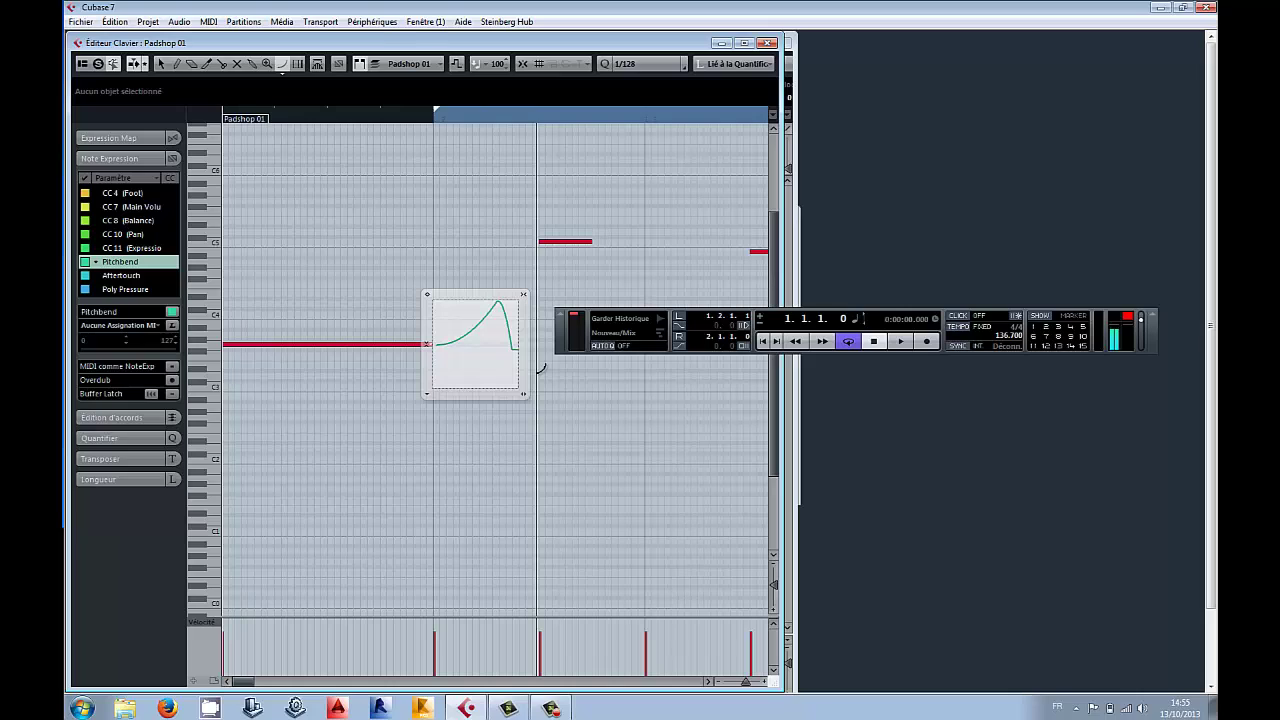
# Step: Play back the pitch-bent G3 note from the left locator and move the right locator to 1.3.1
pyautogui.press('space')
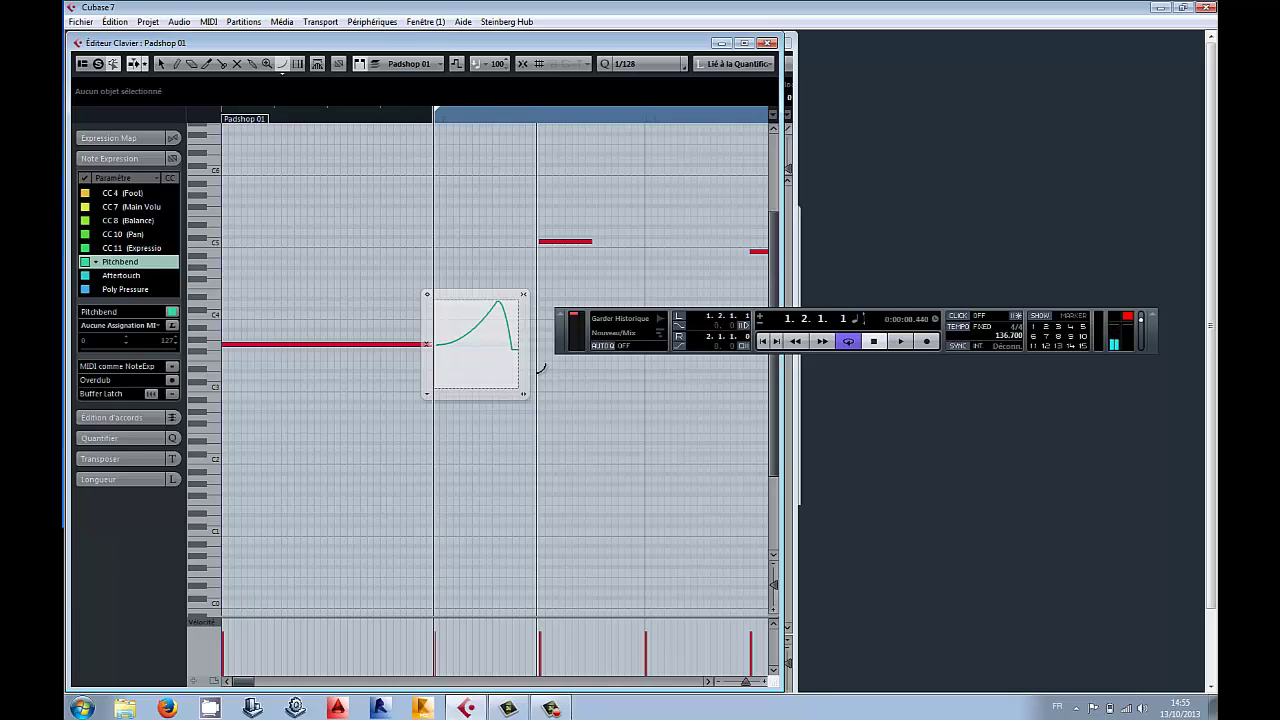
pyautogui.press('space')
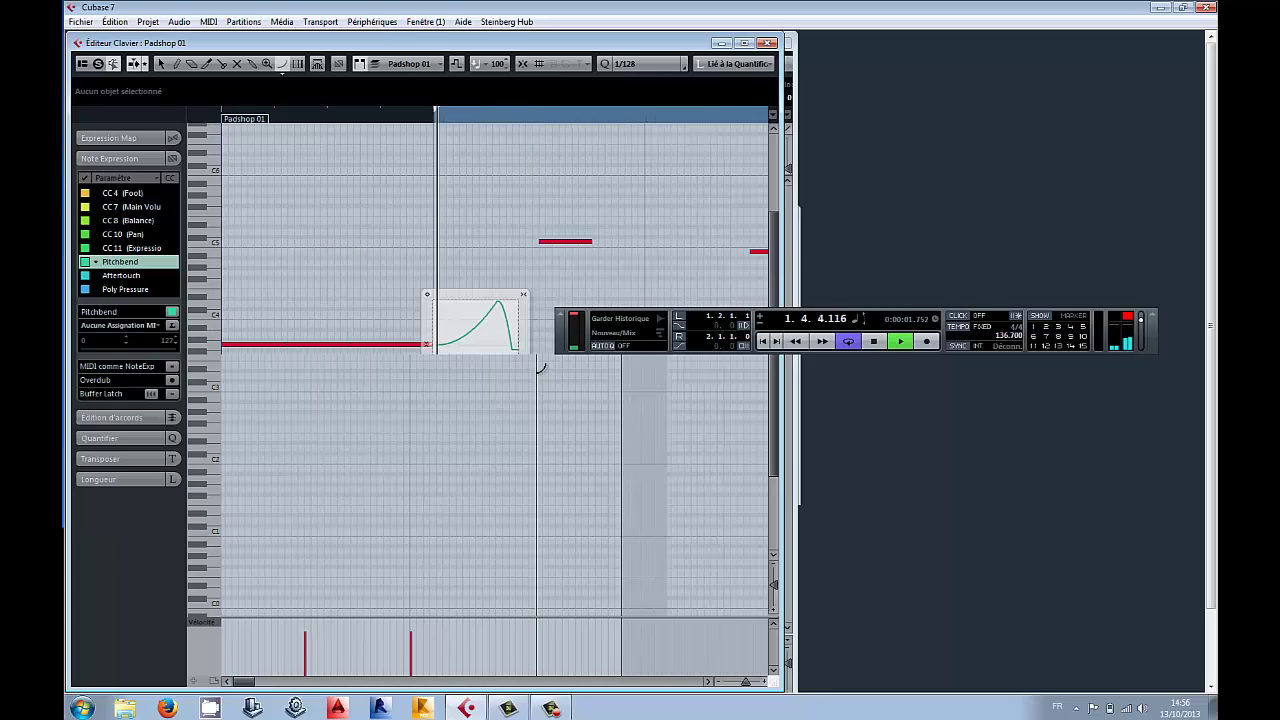
pyautogui.press('space')
pyautogui.press('space')
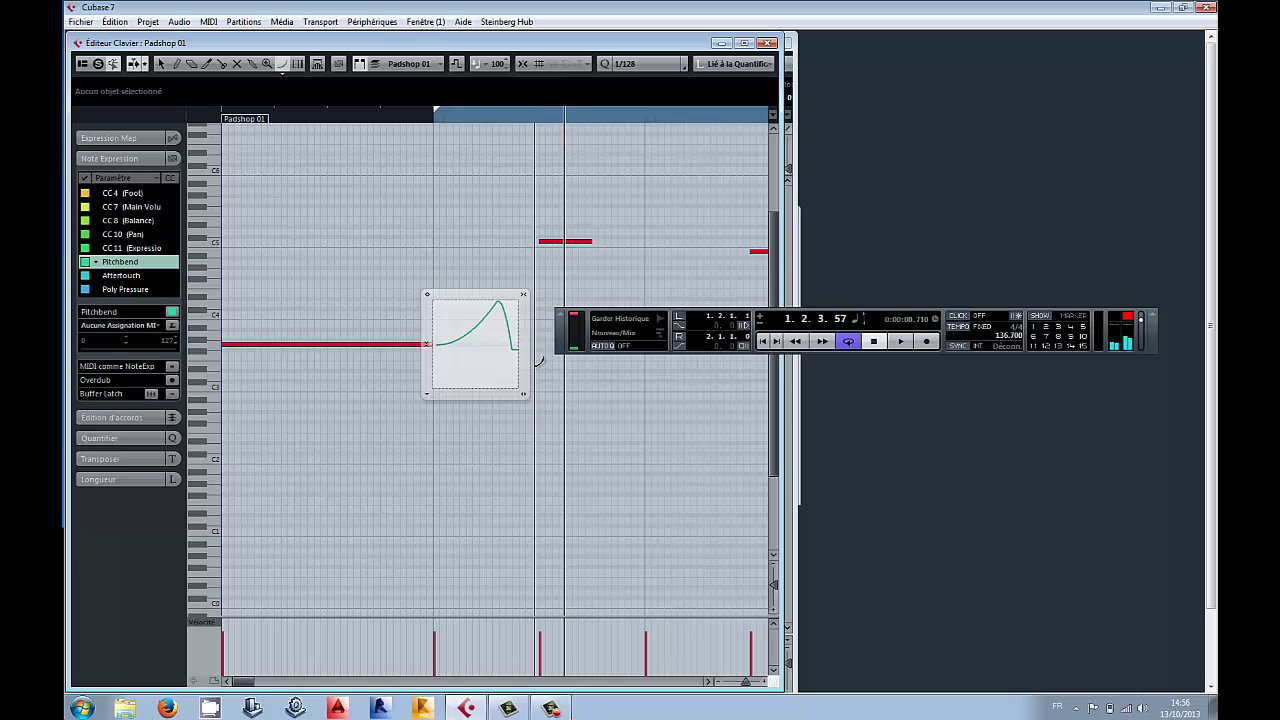
pyautogui.press('KP_1')
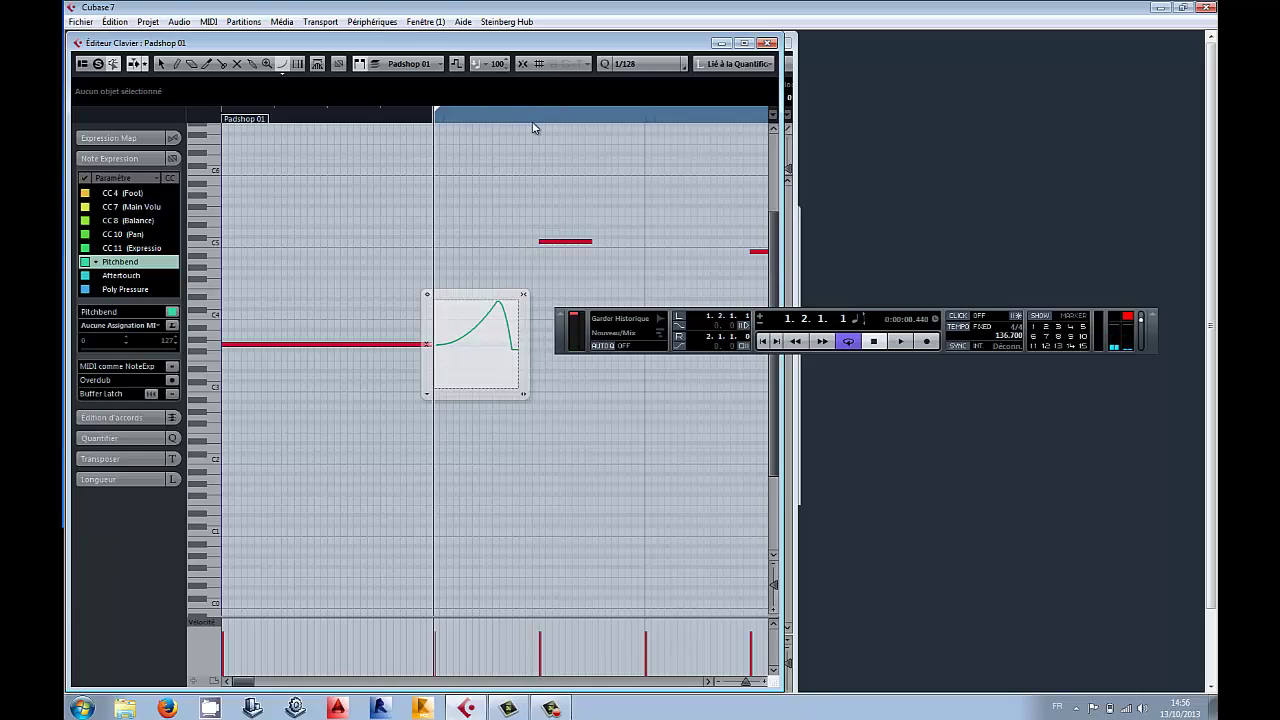
pyautogui.keyDown('alt'); pyautogui.click(646, 120); pyautogui.keyUp('alt')
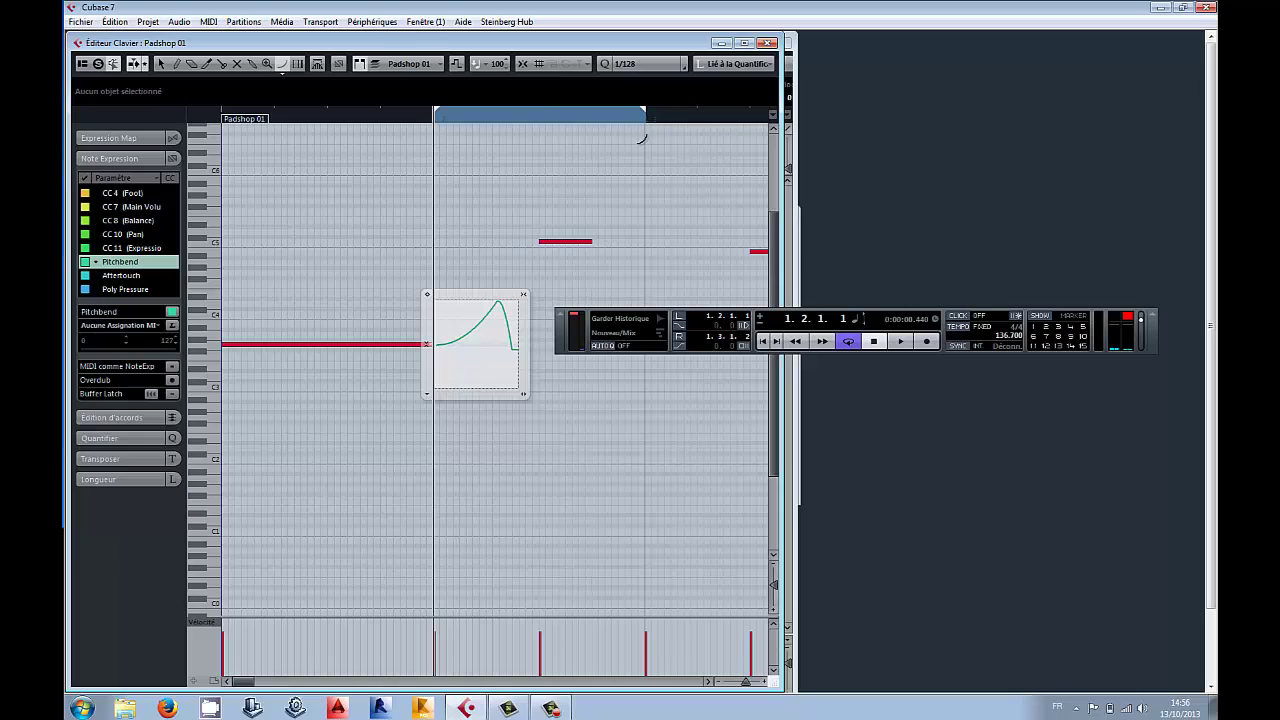
# Step: Draw a parabolic Pitchbend curve on the C5 note, falling from the centre to the minimum, and close its expression editor
pyautogui.doubleClick(574, 241)
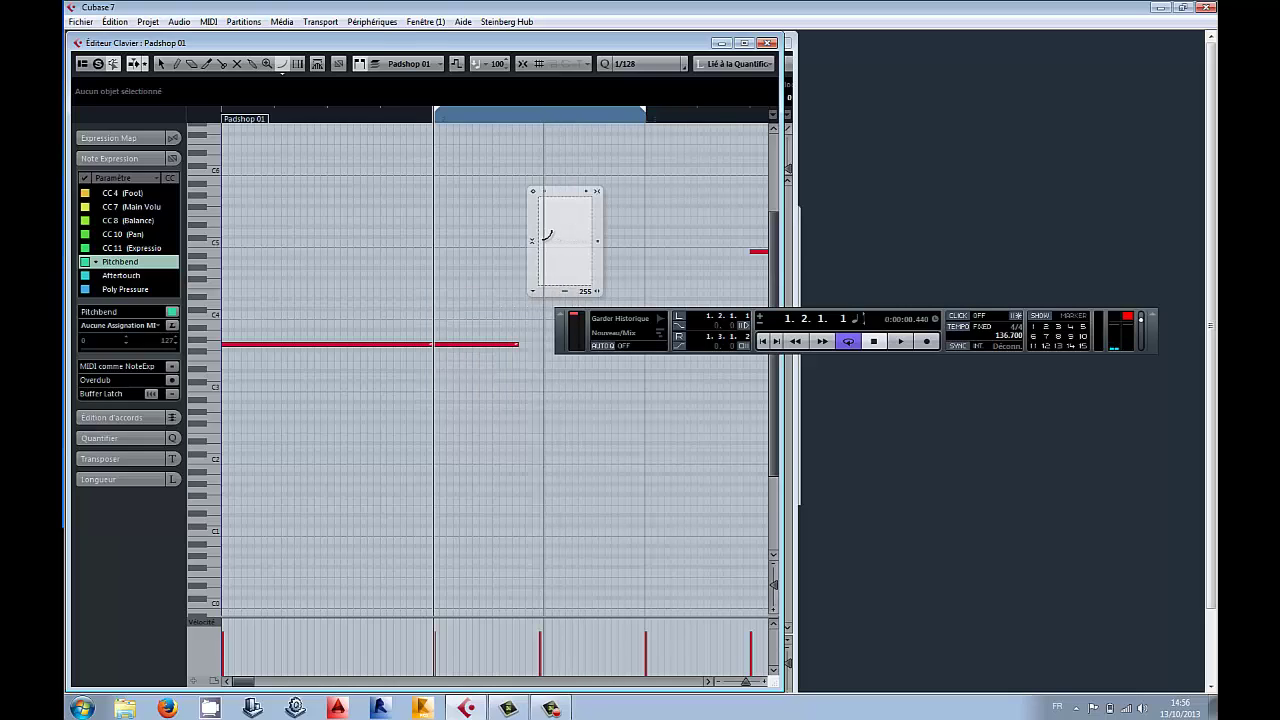
pyautogui.moveTo(539, 244); pyautogui.dragTo(592, 285)
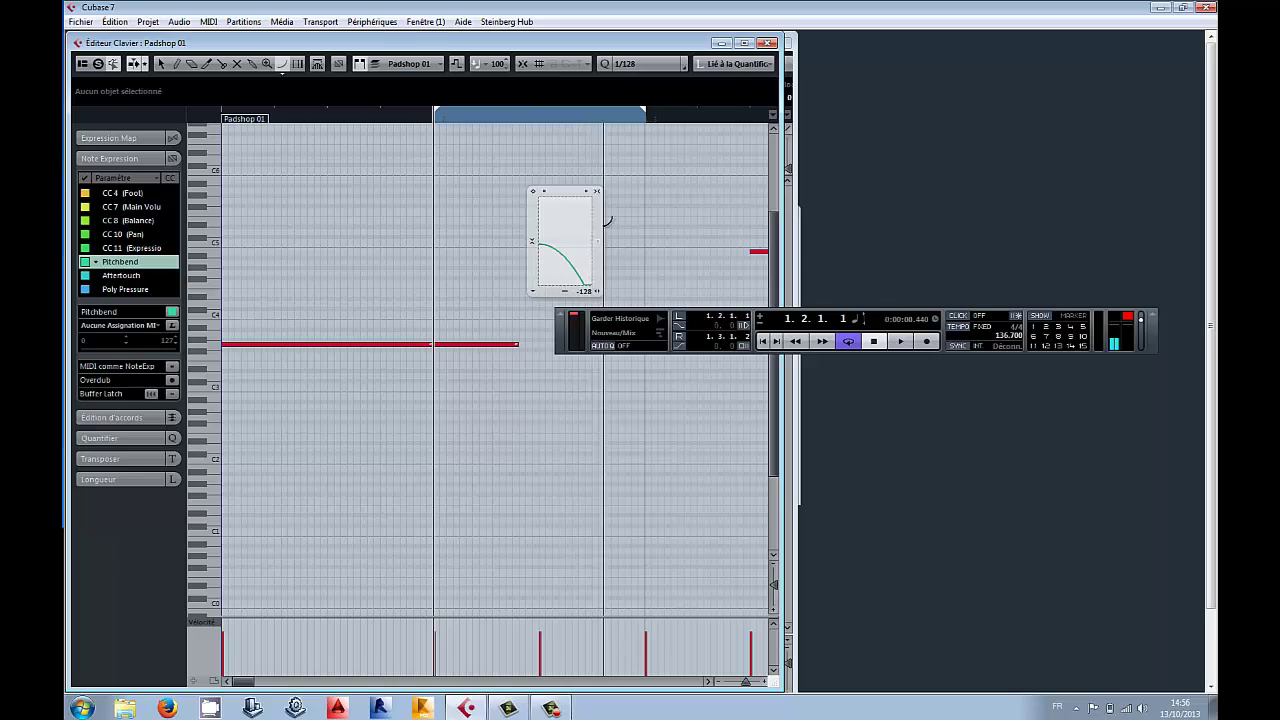
pyautogui.press('1')
pyautogui.click(620, 220)
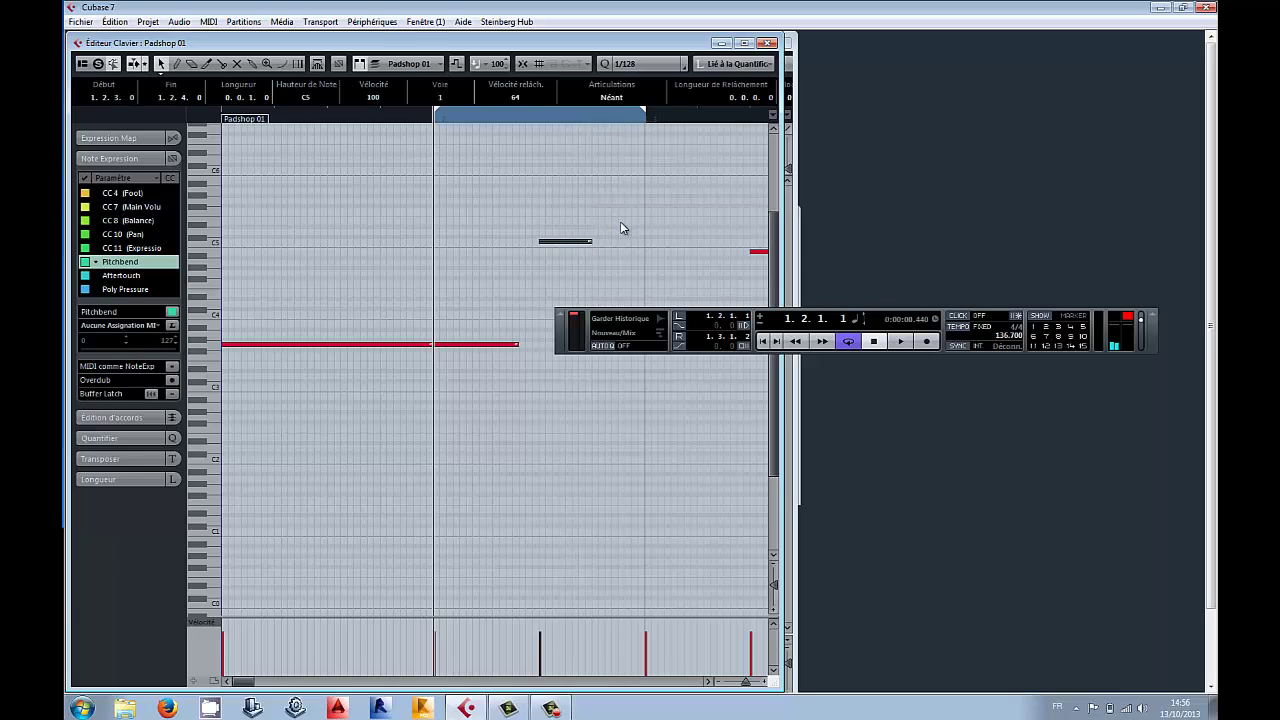
# Step: Lengthen the C5 note to about 0.0.1.112 and play back the loop
pyautogui.moveTo(587, 241); pyautogui.dragTo(641, 244)
pyautogui.press('space')
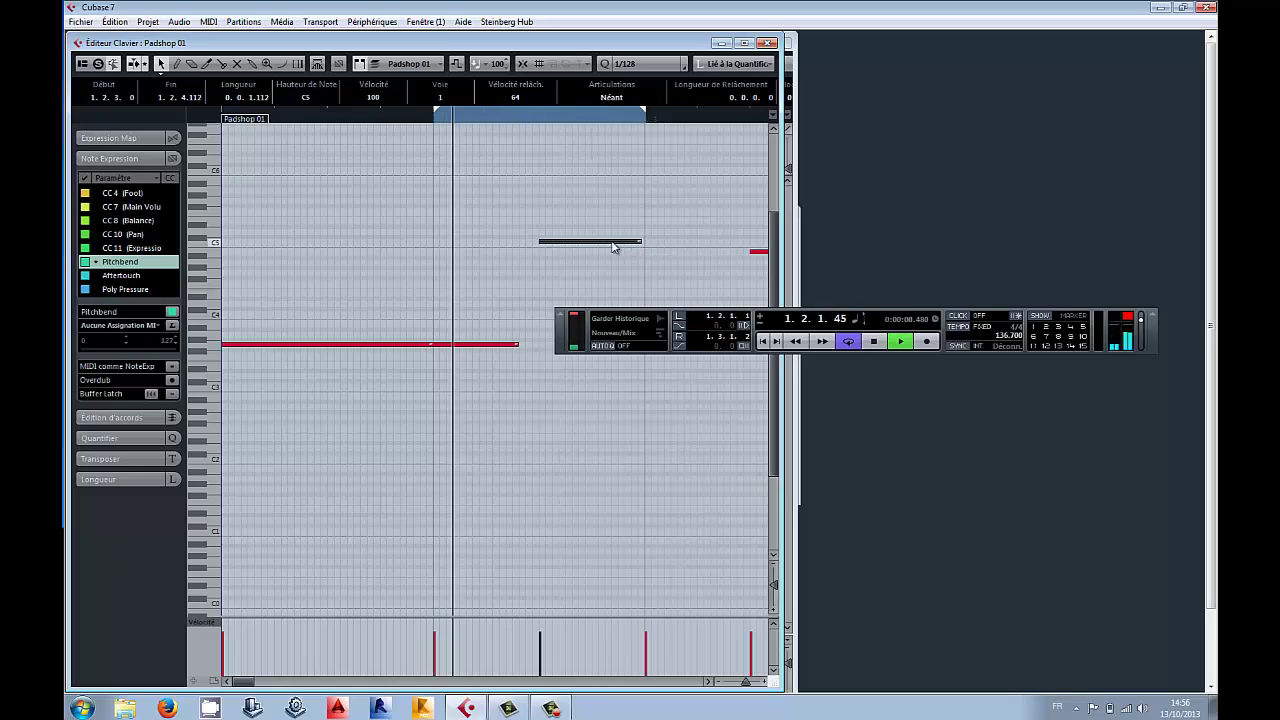
pyautogui.press('space')
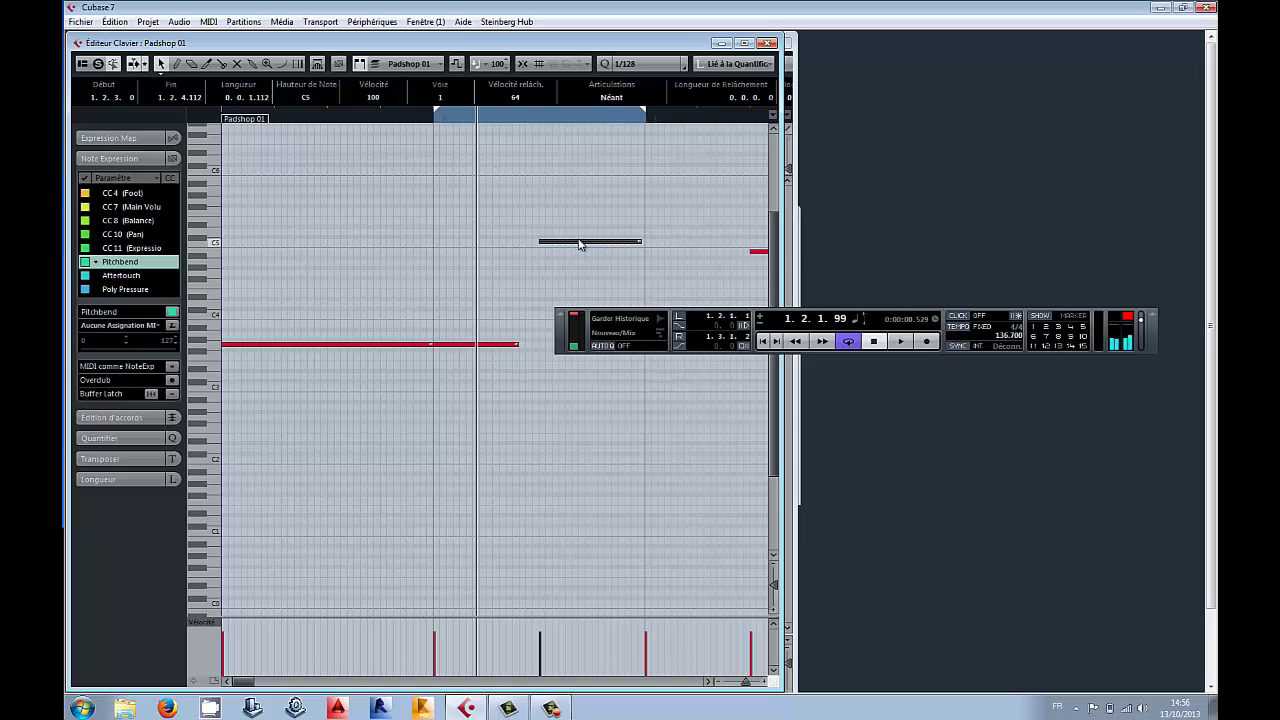
# Step: Open the C5 note's expression editor and browse the Note Expression parameters, including CC 8 (Balance) and Volume
pyautogui.doubleClick(580, 244)
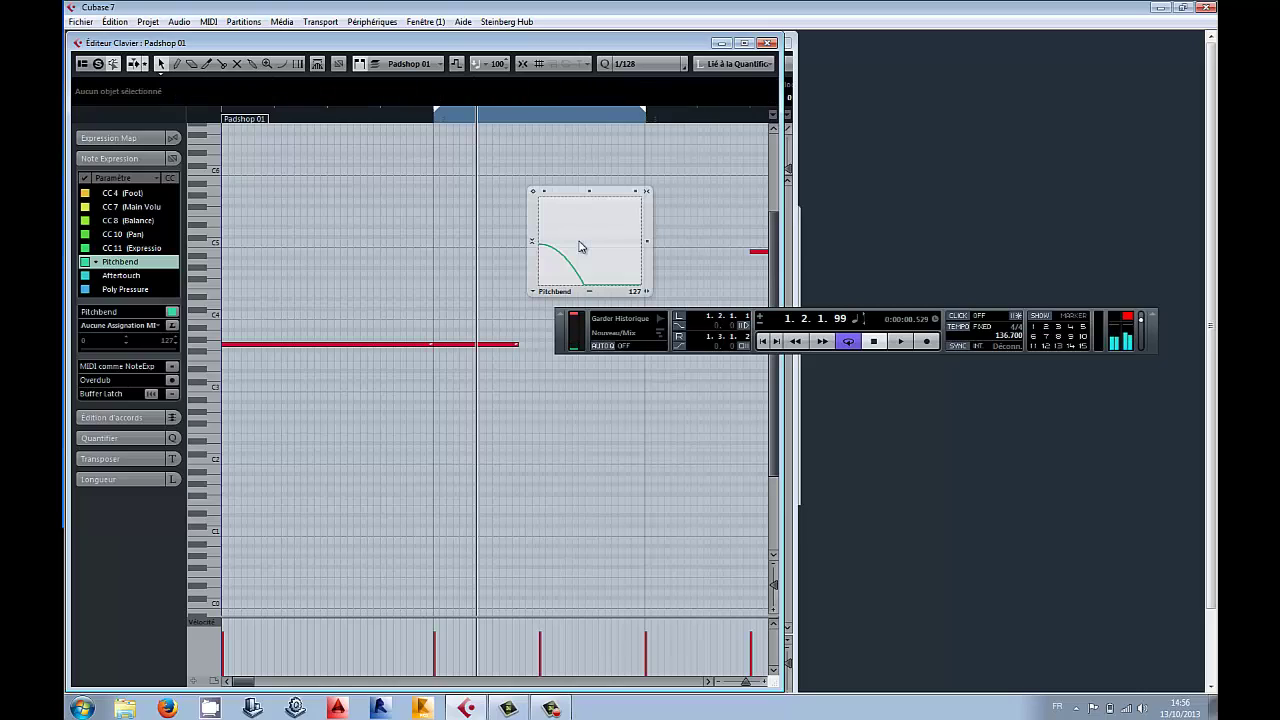
pyautogui.click(133, 221)
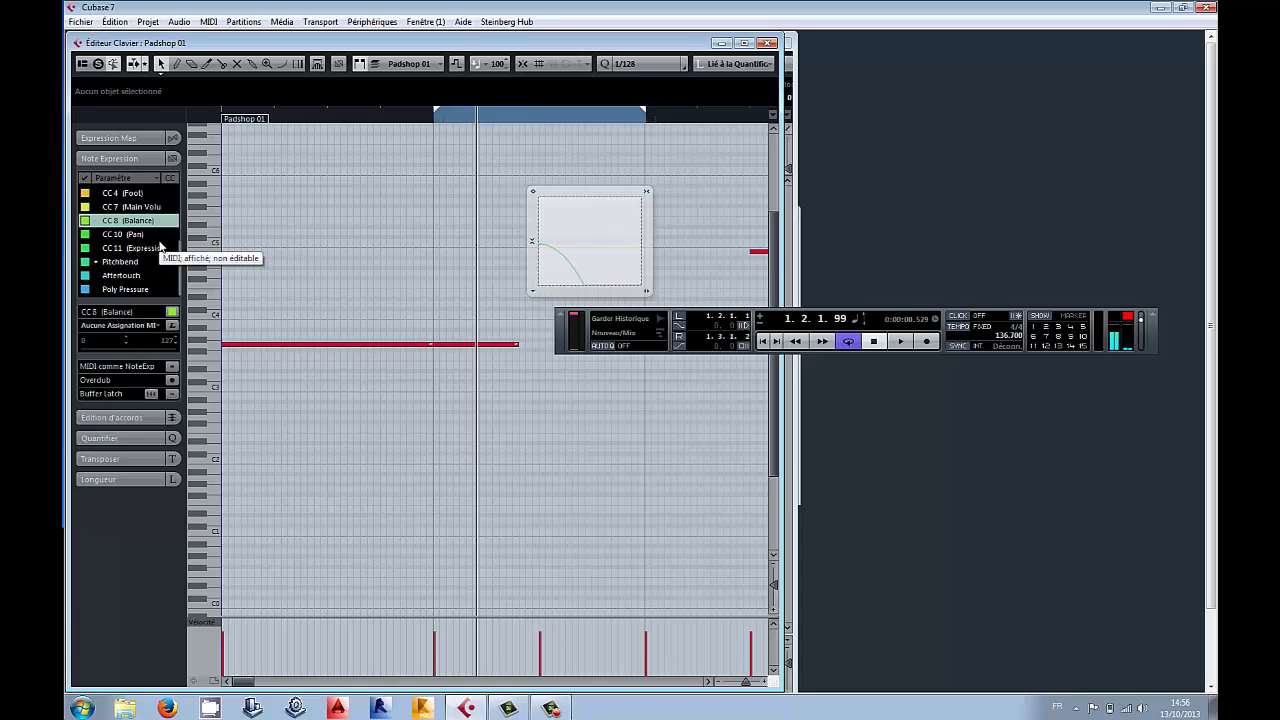
pyautogui.scroll(2, 158, 248)
pyautogui.scroll(3, 157, 249)
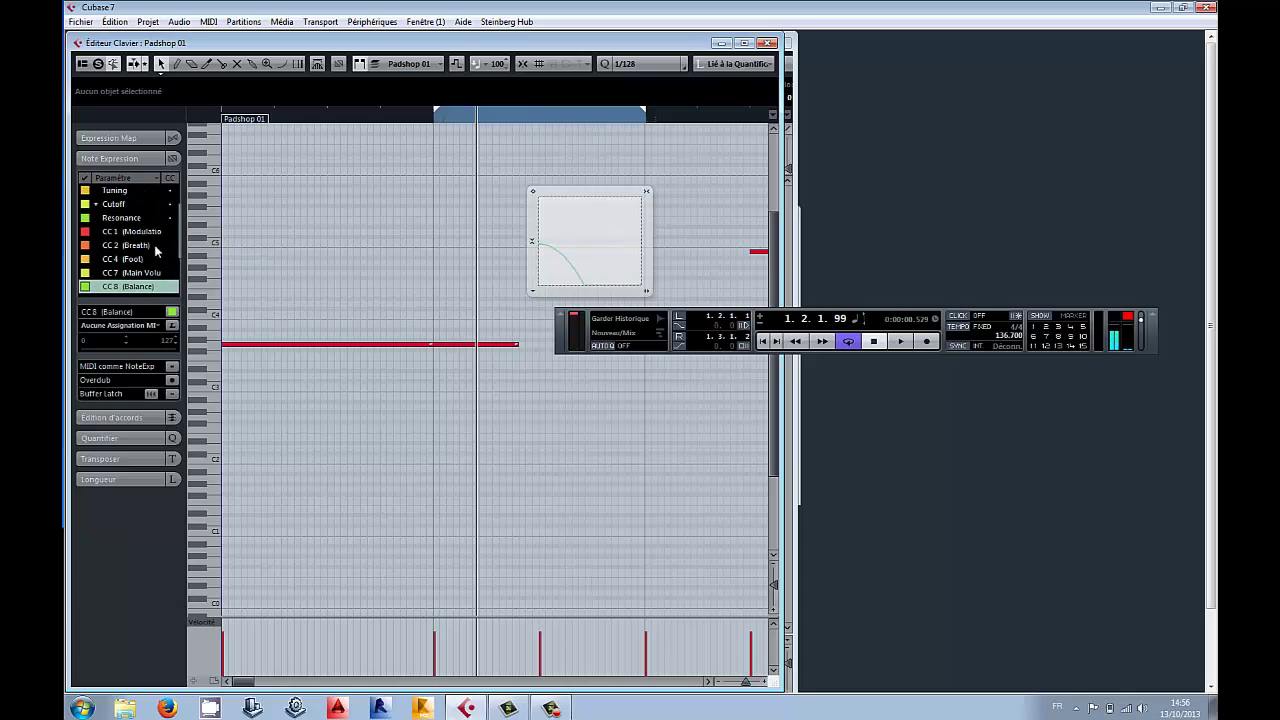
pyautogui.scroll(1, 157, 264)
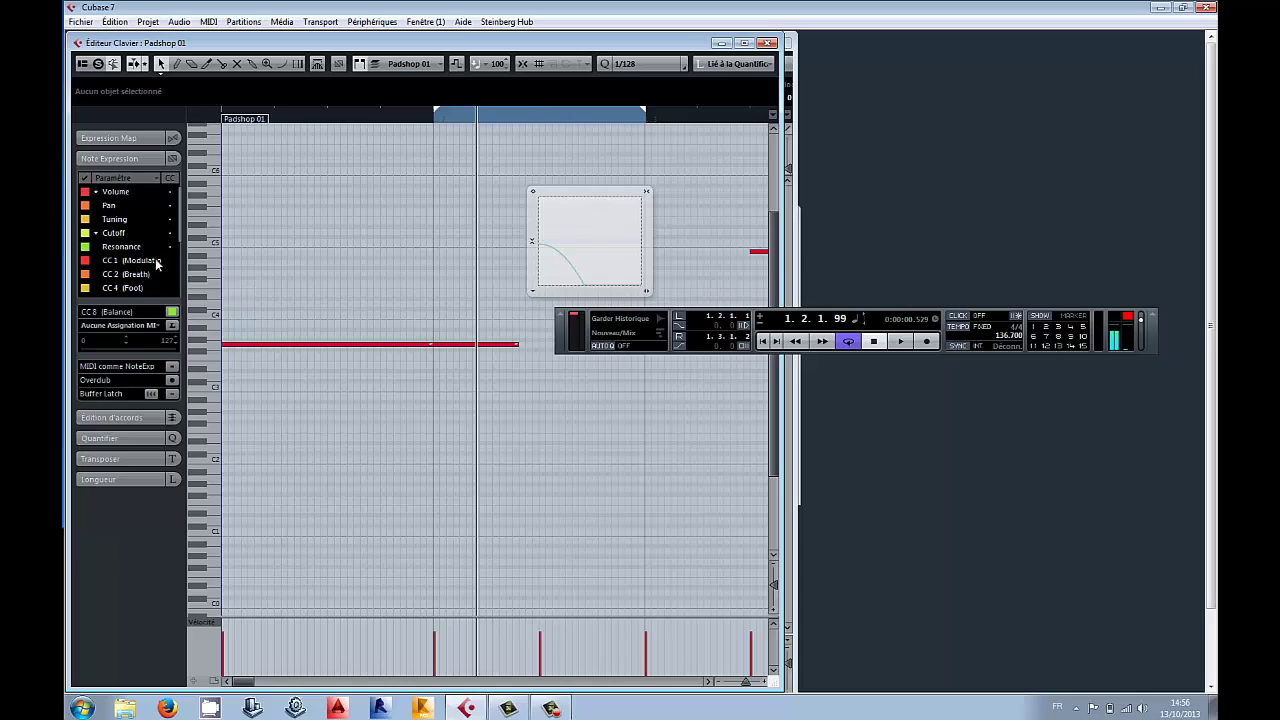
pyautogui.scroll(-2, 155, 264)
pyautogui.scroll(-1, 155, 266)
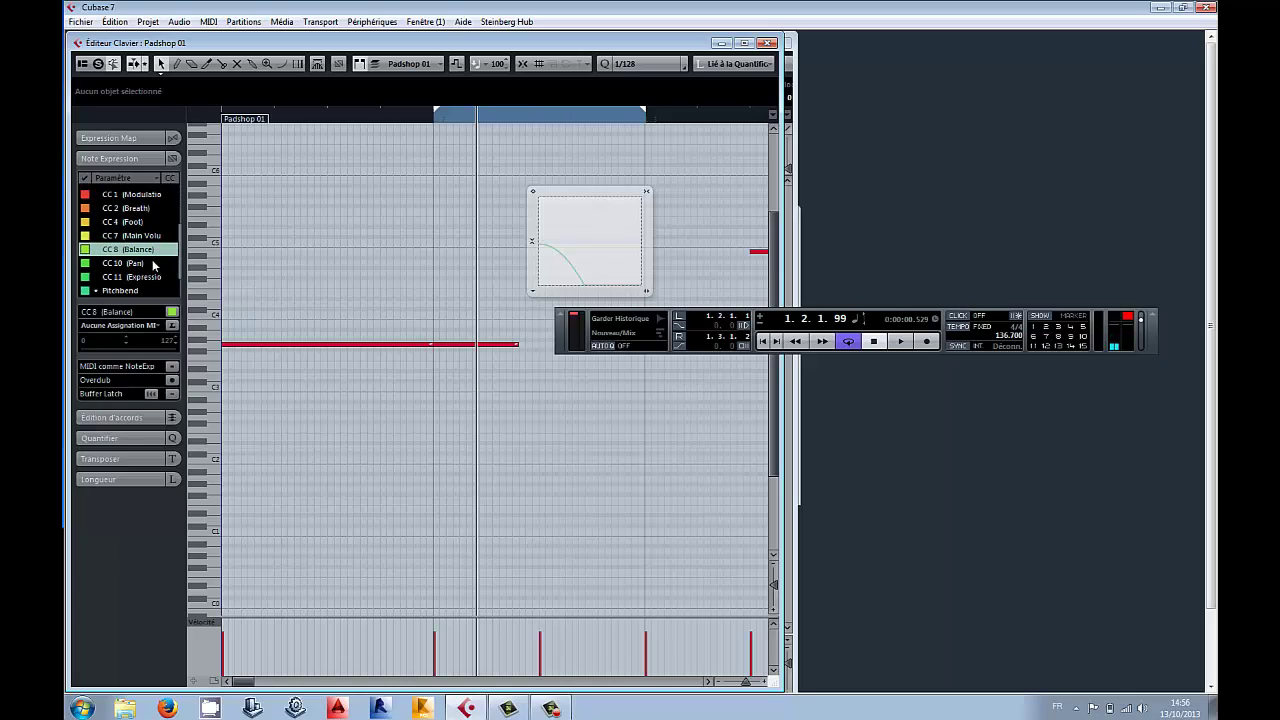
pyautogui.scroll(3, 153, 264)
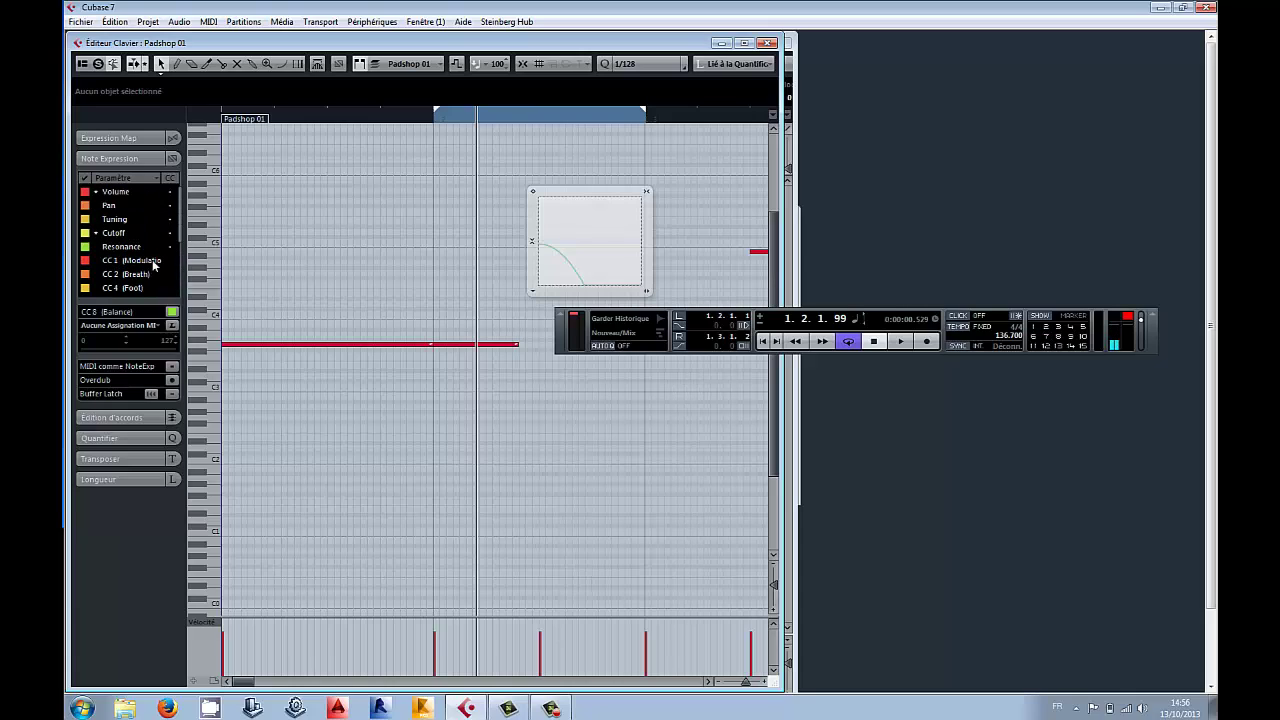
pyautogui.click(113, 195)
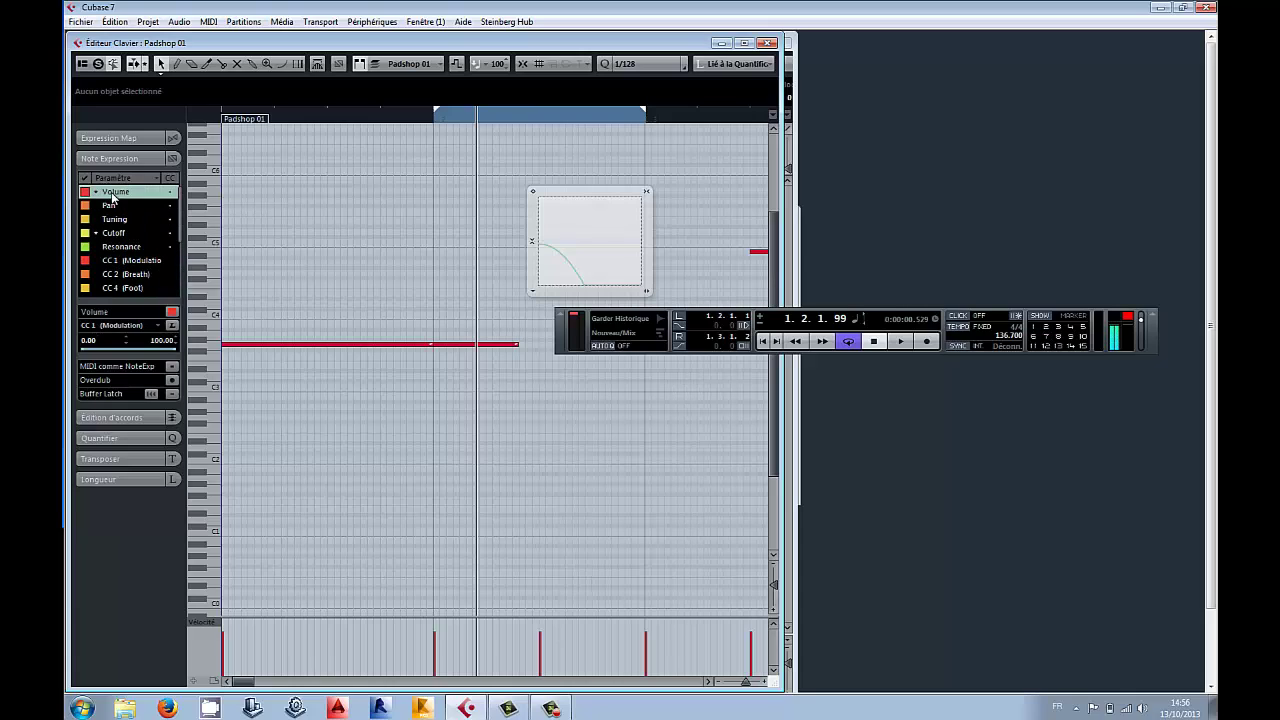
# Step: Try assigning the Cutoff parameter to CC 2 (Breath) and CC 103 (Contrôle 103), and set it back to CC 1 (Modulation)
pyautogui.click(133, 235)
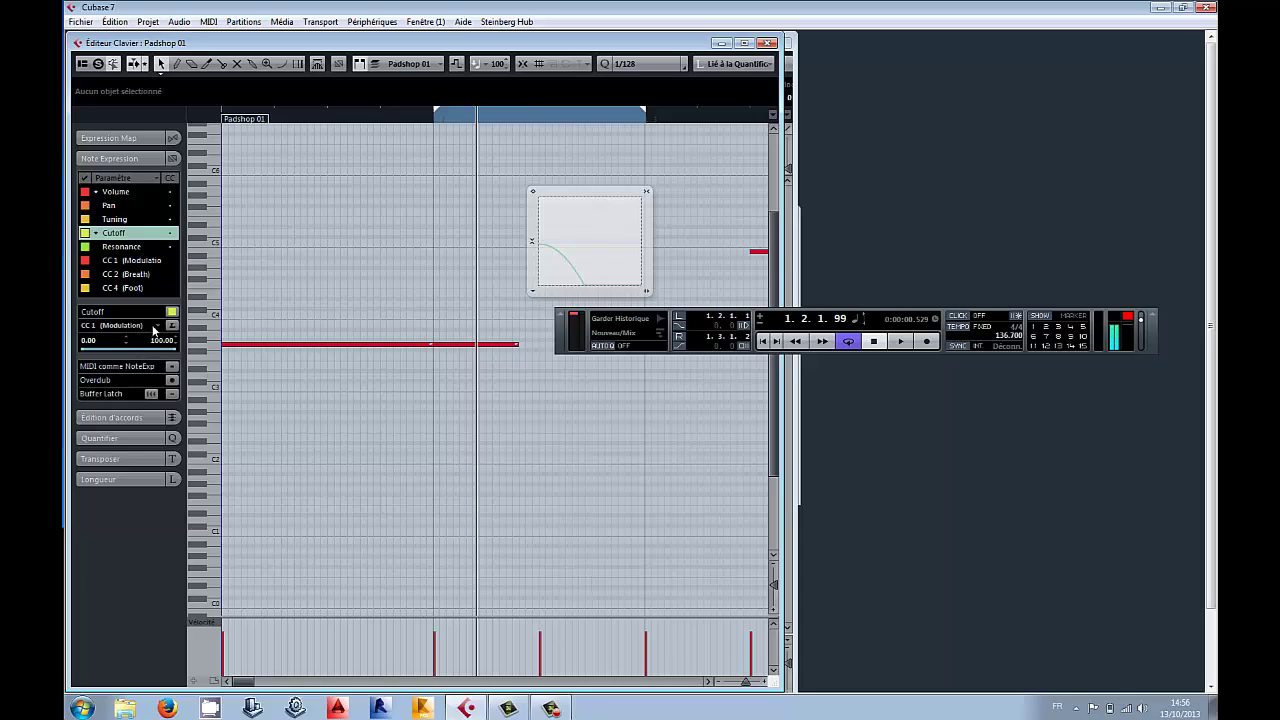
pyautogui.click(154, 328)
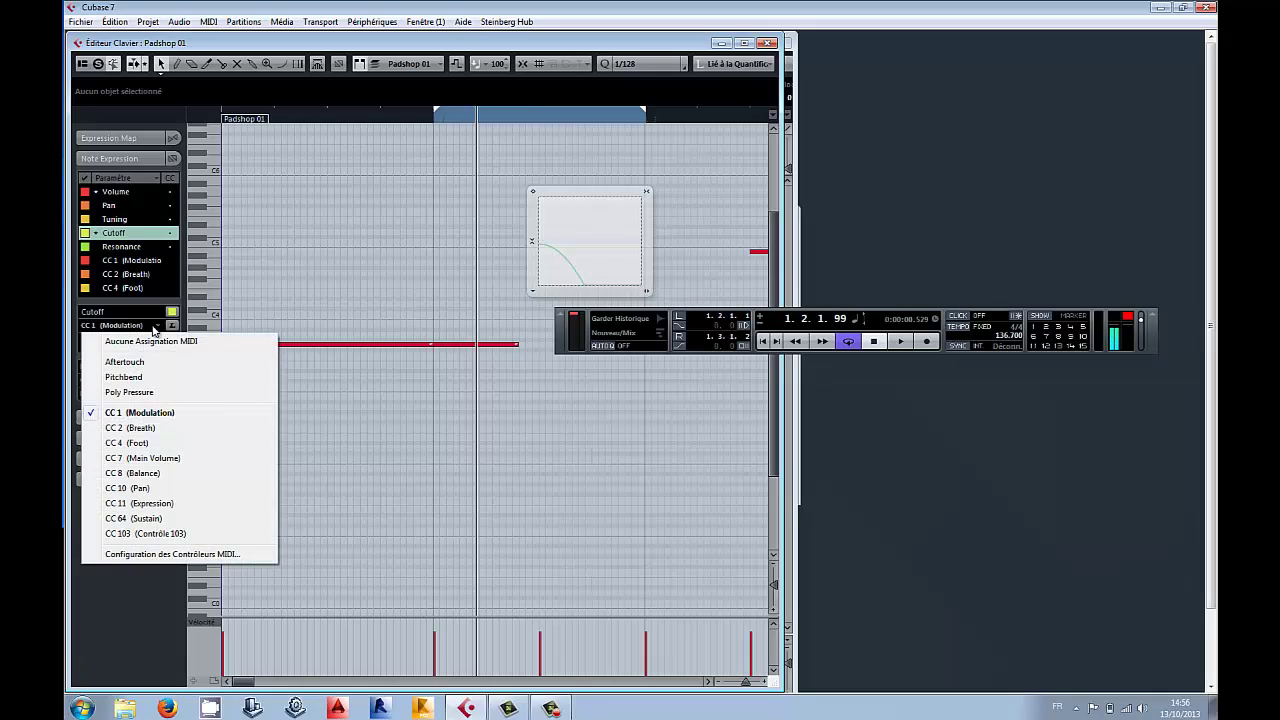
pyautogui.click(166, 431)
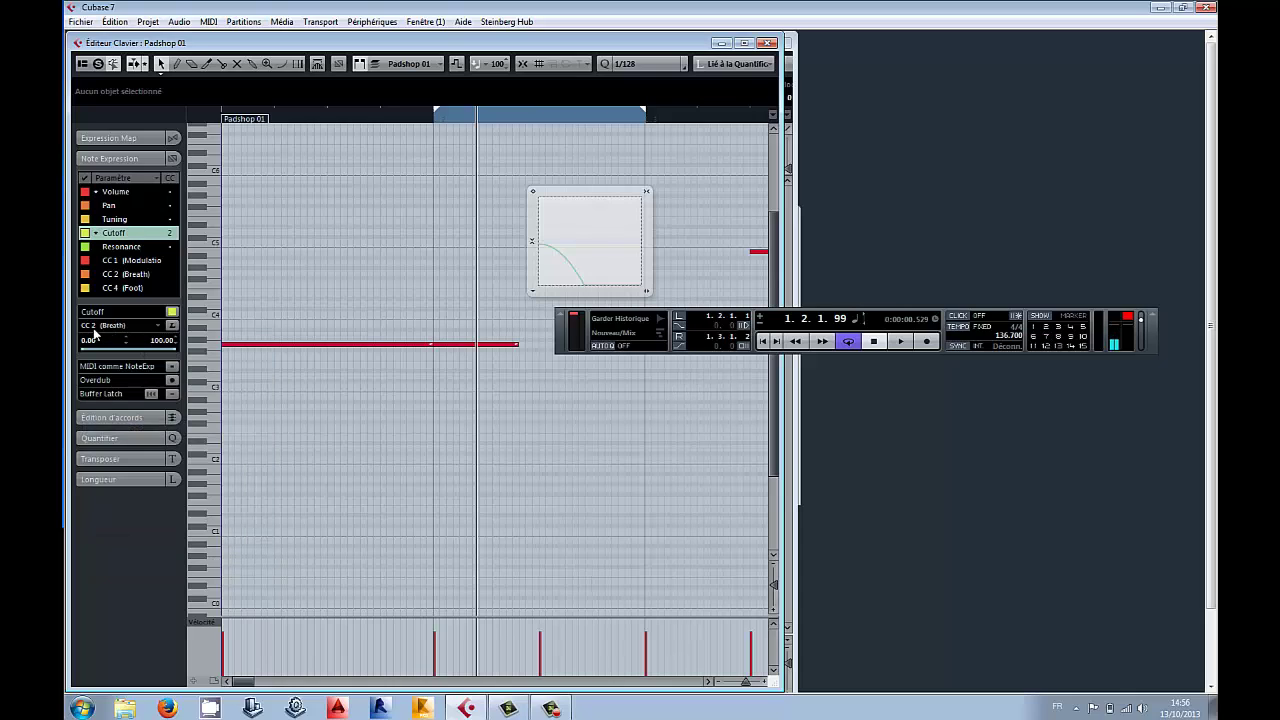
pyautogui.click(160, 328)
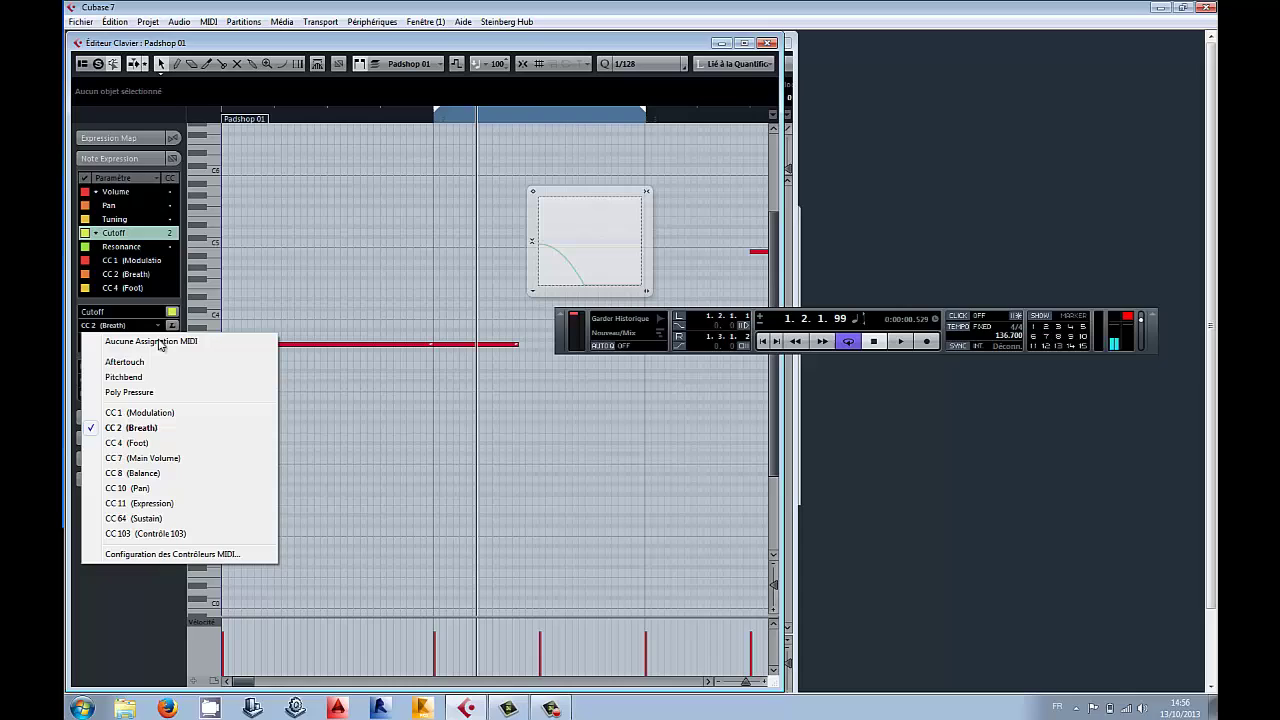
pyautogui.click(167, 534)
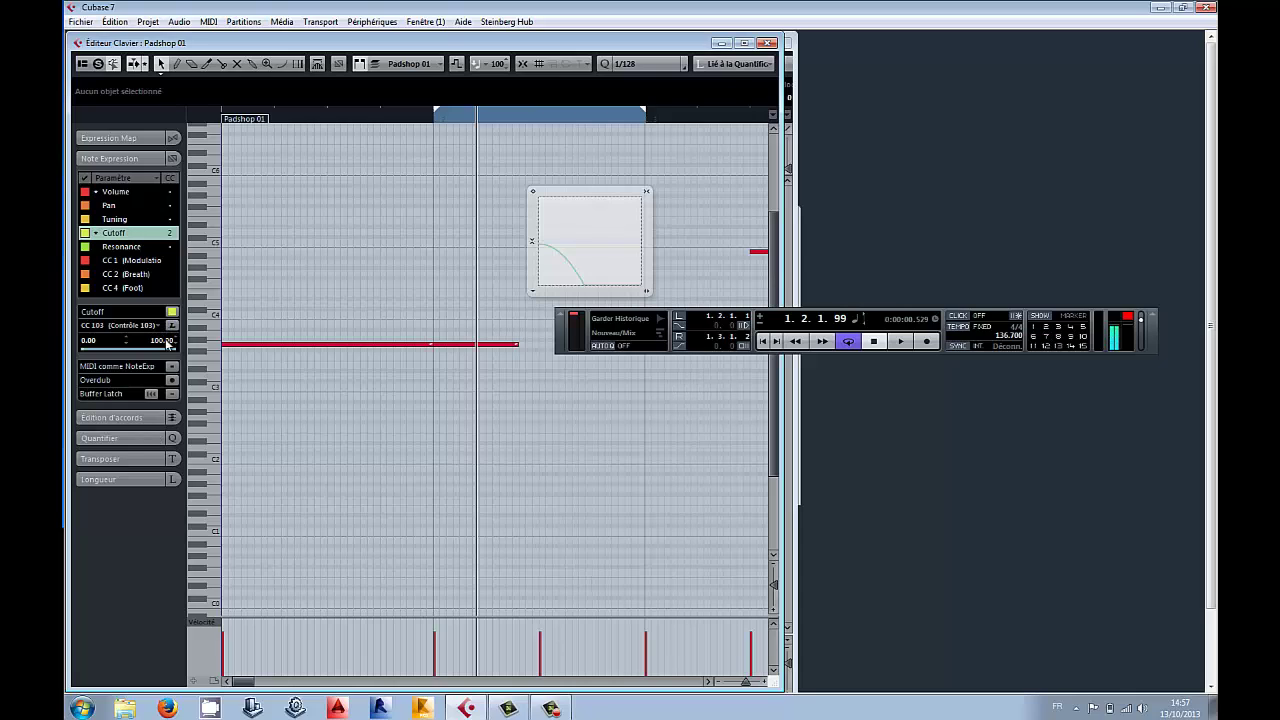
pyautogui.click(159, 327)
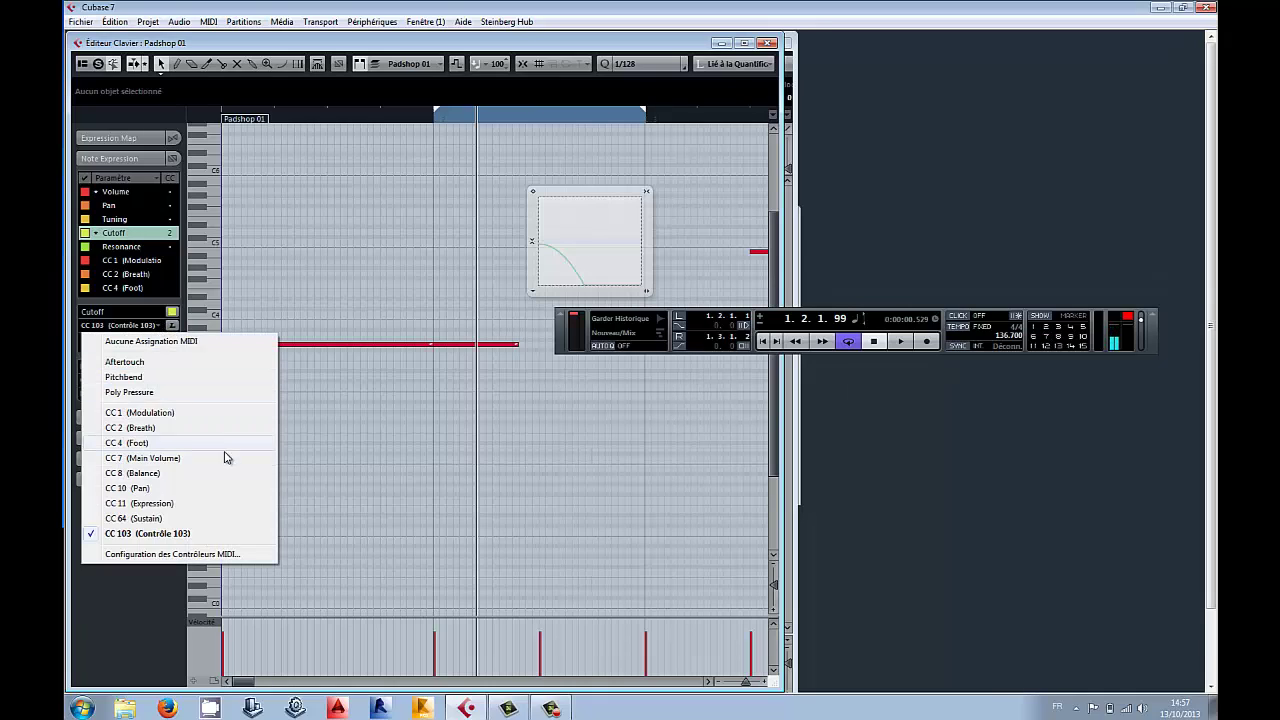
pyautogui.click(183, 413)
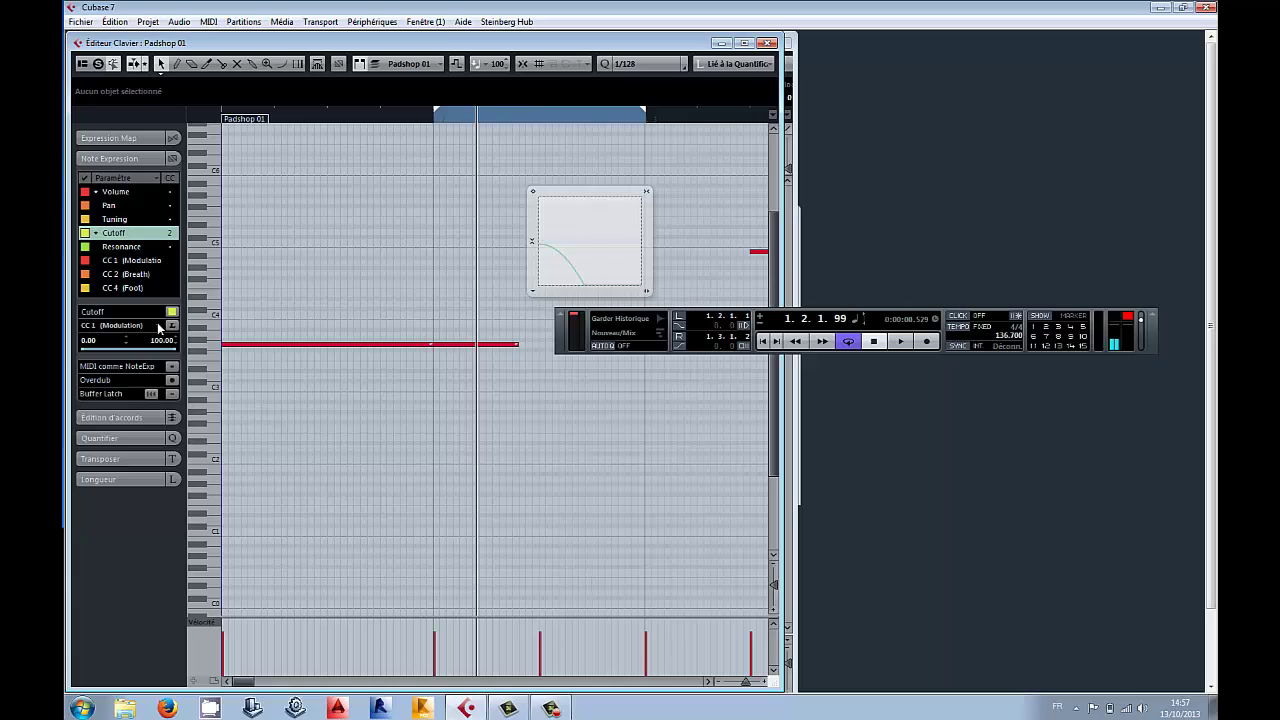
# Step: Examine the visible and hidden controllers in the MIDI controller setup for Cutoff, and close it without changes
pyautogui.click(160, 326)
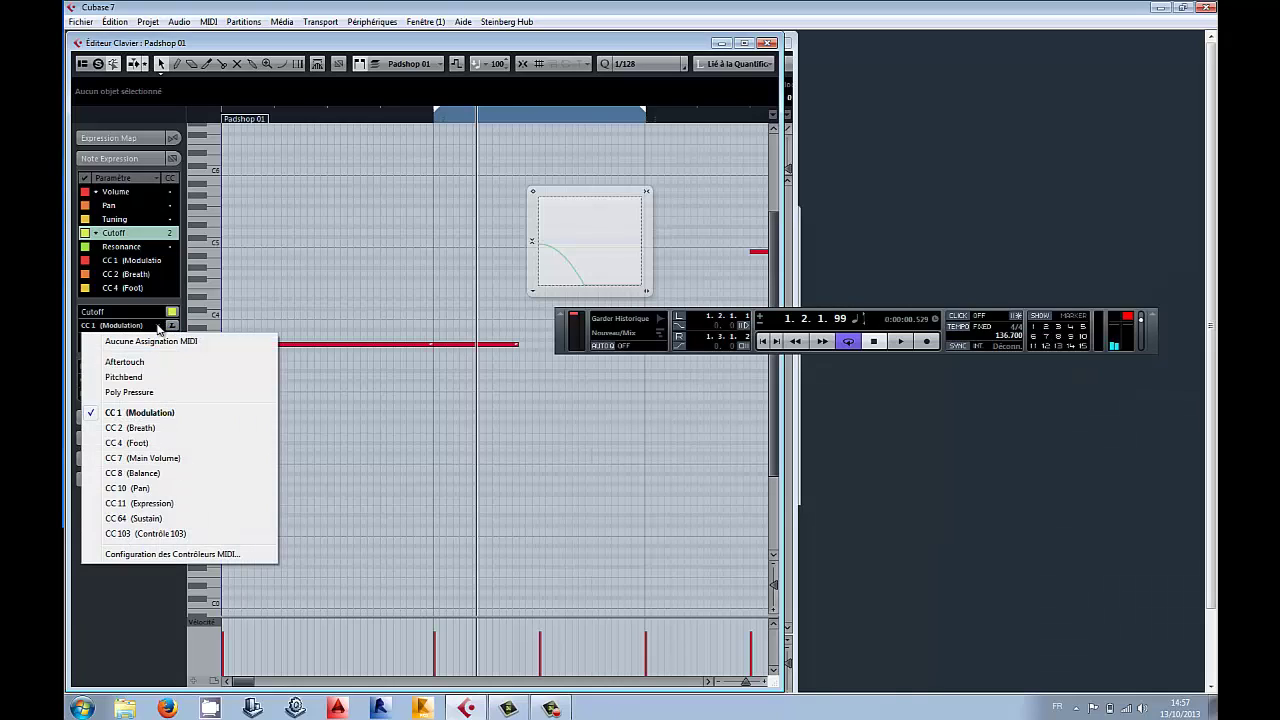
pyautogui.click(149, 553)
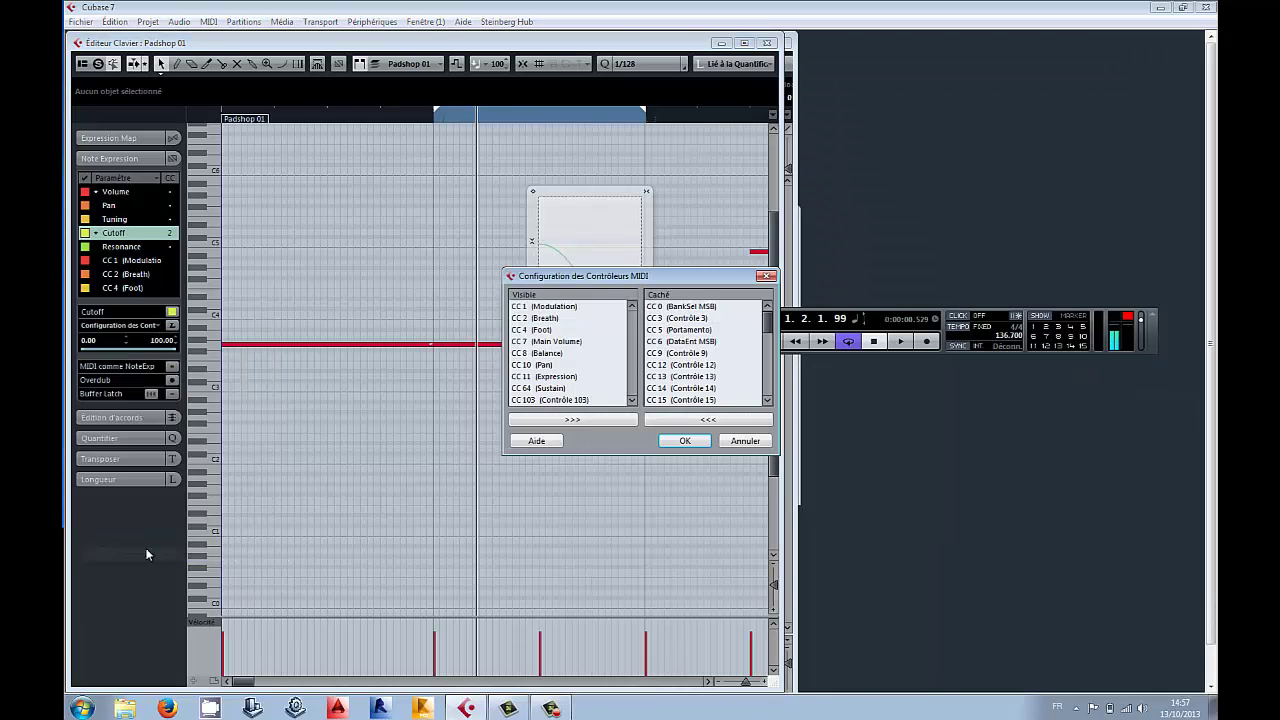
pyautogui.moveTo(651, 278); pyautogui.dragTo(538, 287)
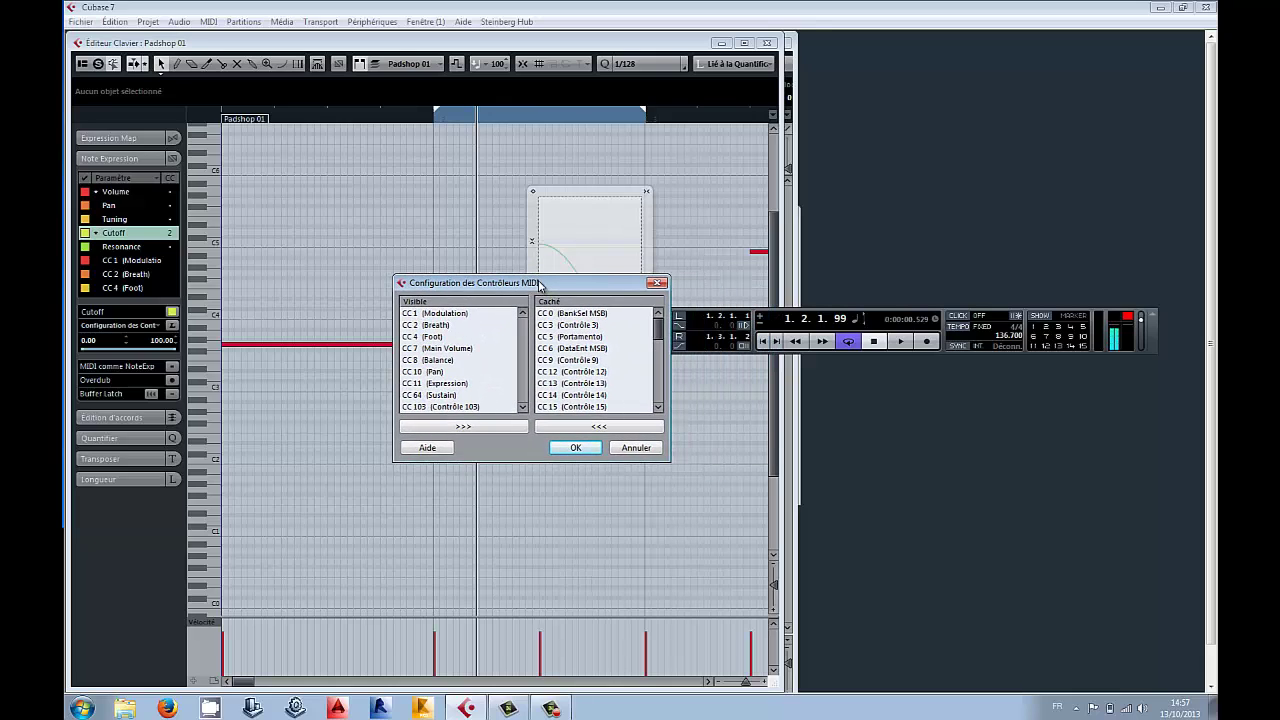
pyautogui.click(657, 283)
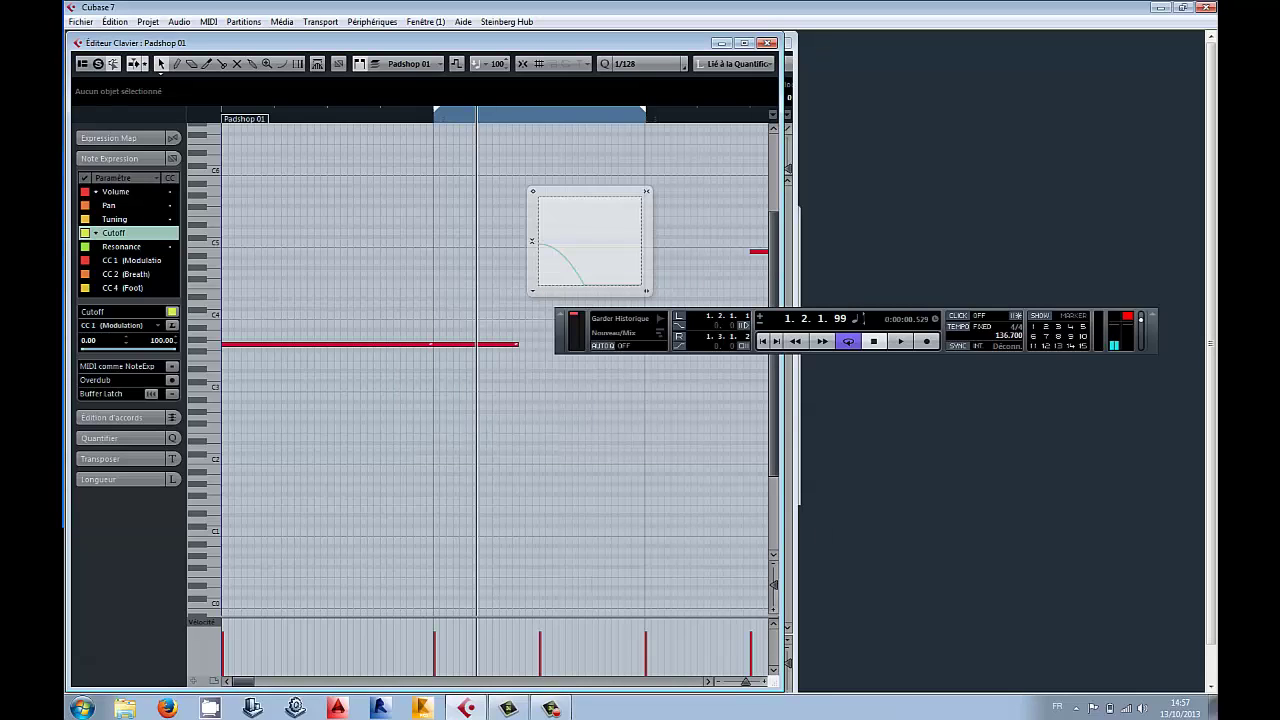
pyautogui.click(158, 327)
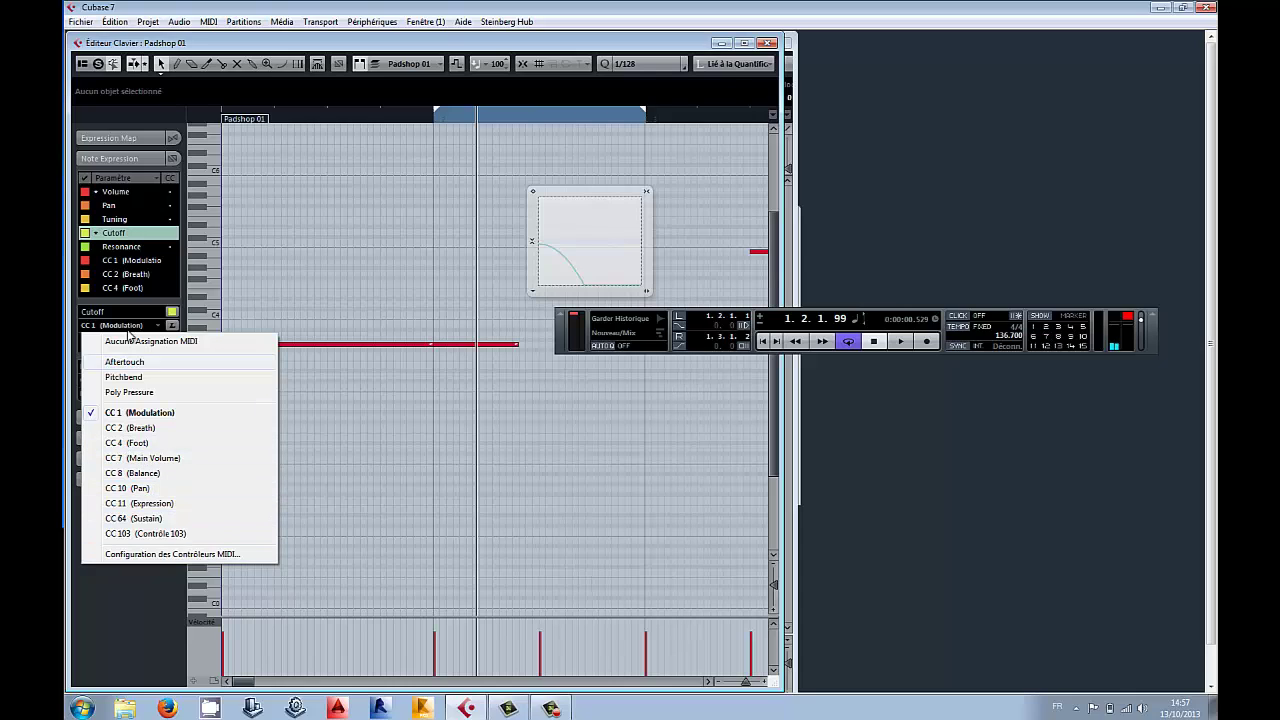
pyautogui.click(214, 552)
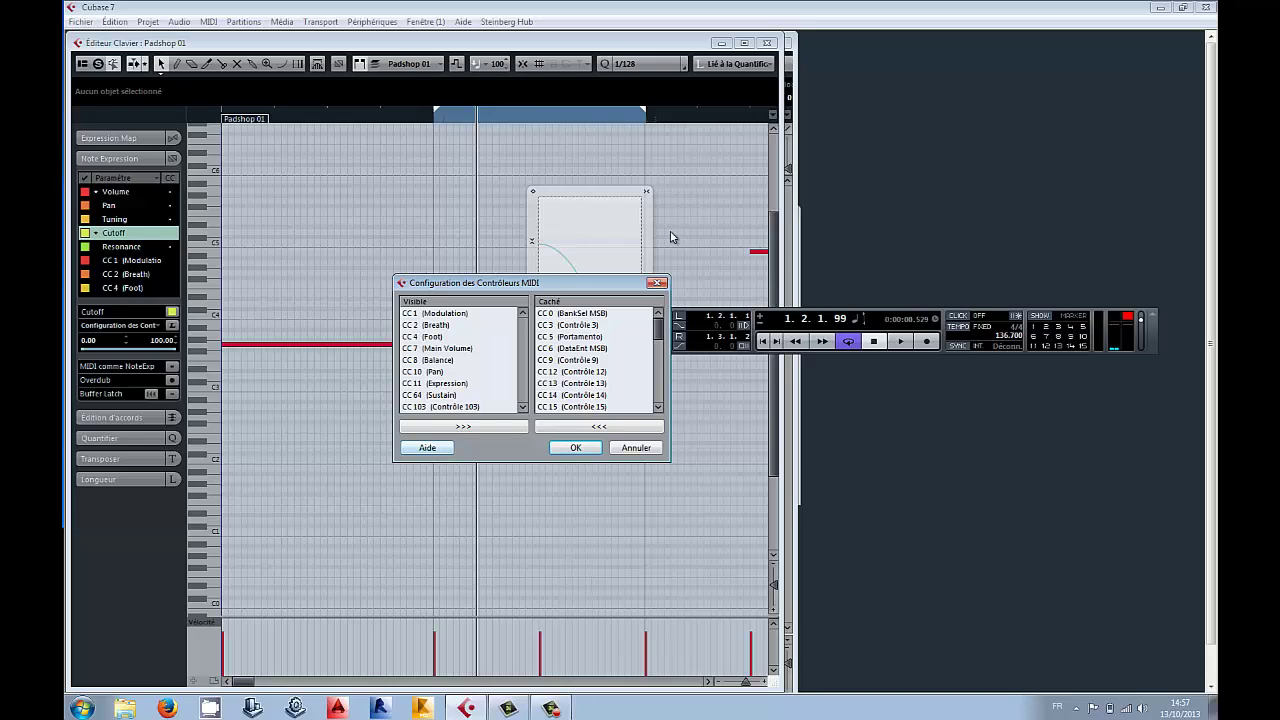
pyautogui.moveTo(659, 337); pyautogui.dragTo(662, 400)
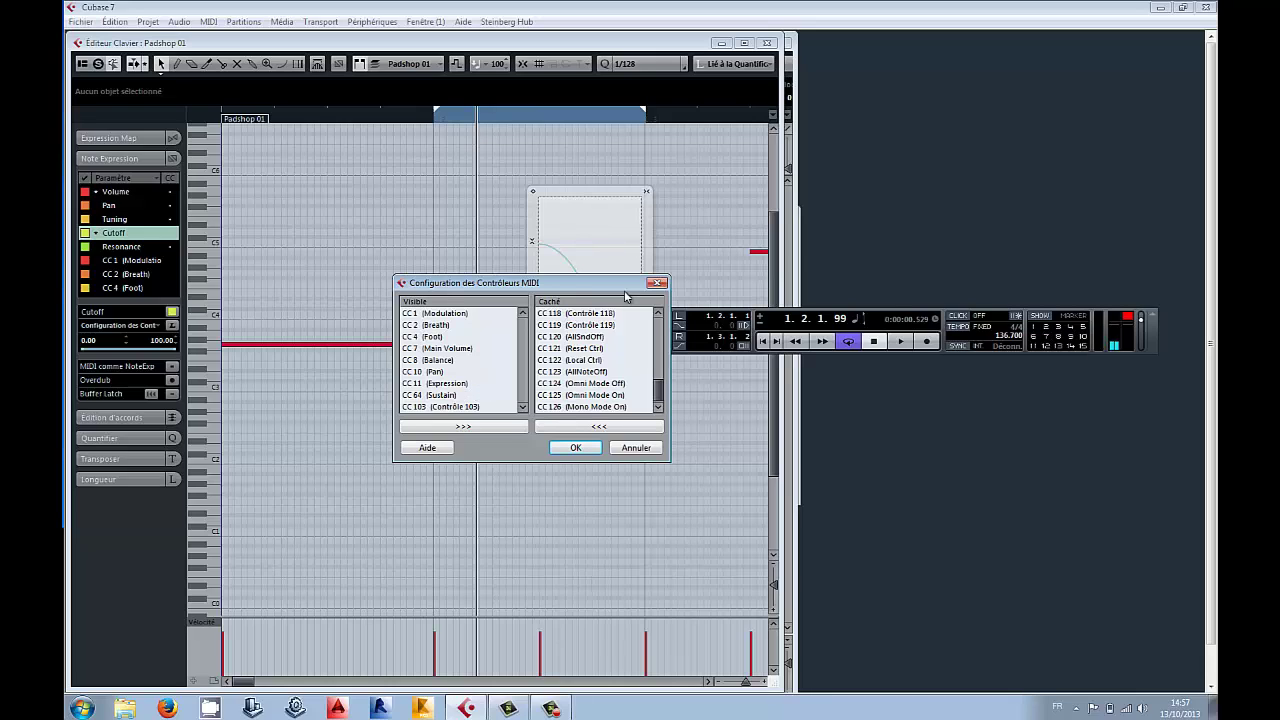
pyautogui.click(659, 284)
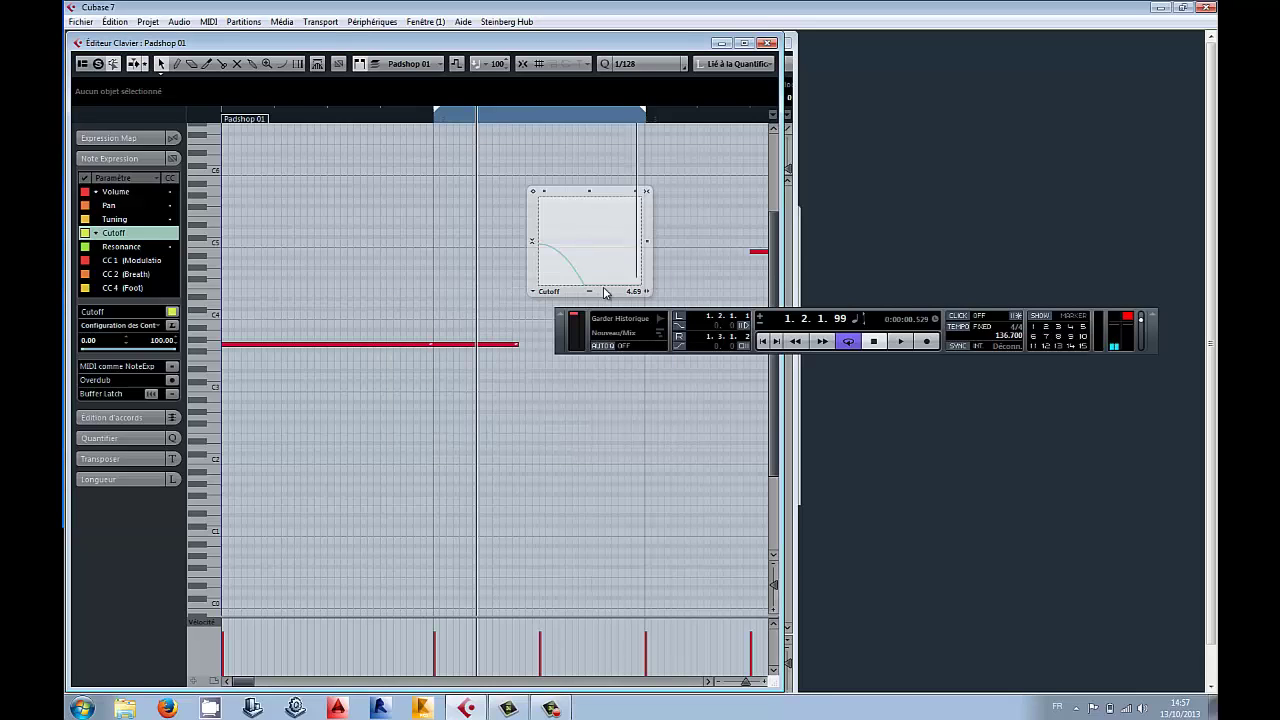
# Step: Close the C5 note's expression editor and review the expression curves on the second and first G3 notes
pyautogui.click(480, 426)
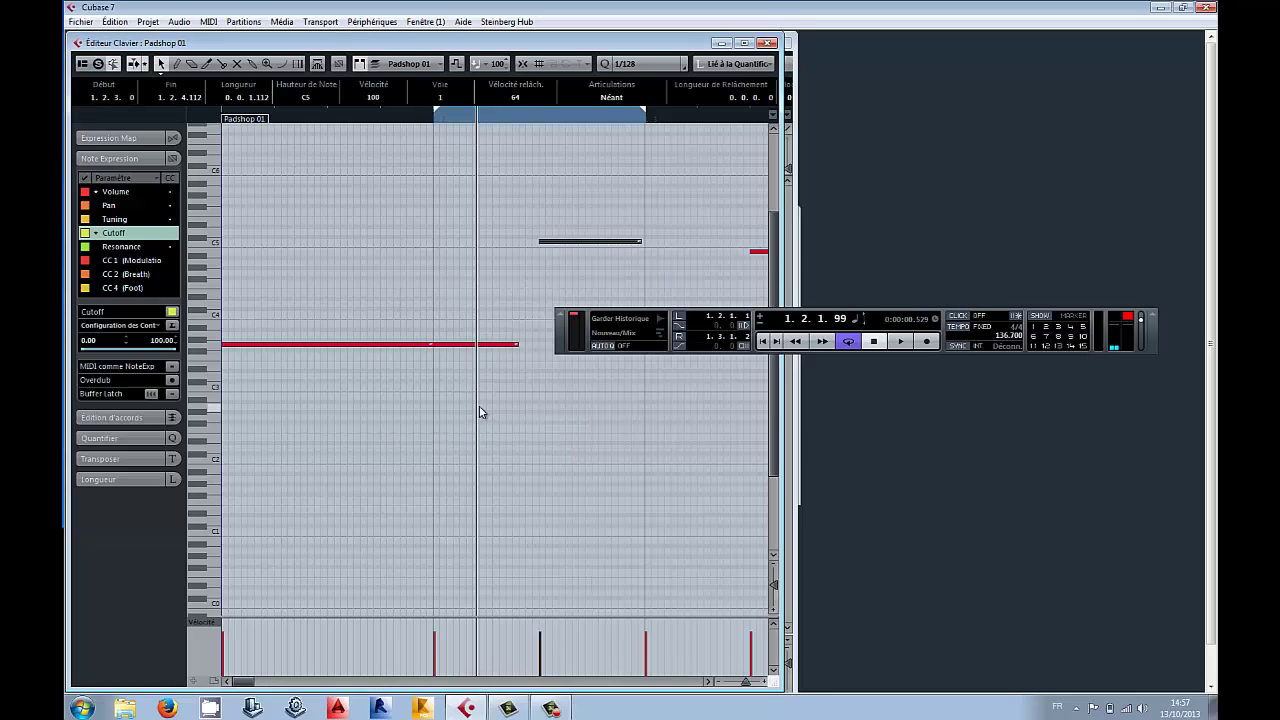
pyautogui.doubleClick(447, 350)
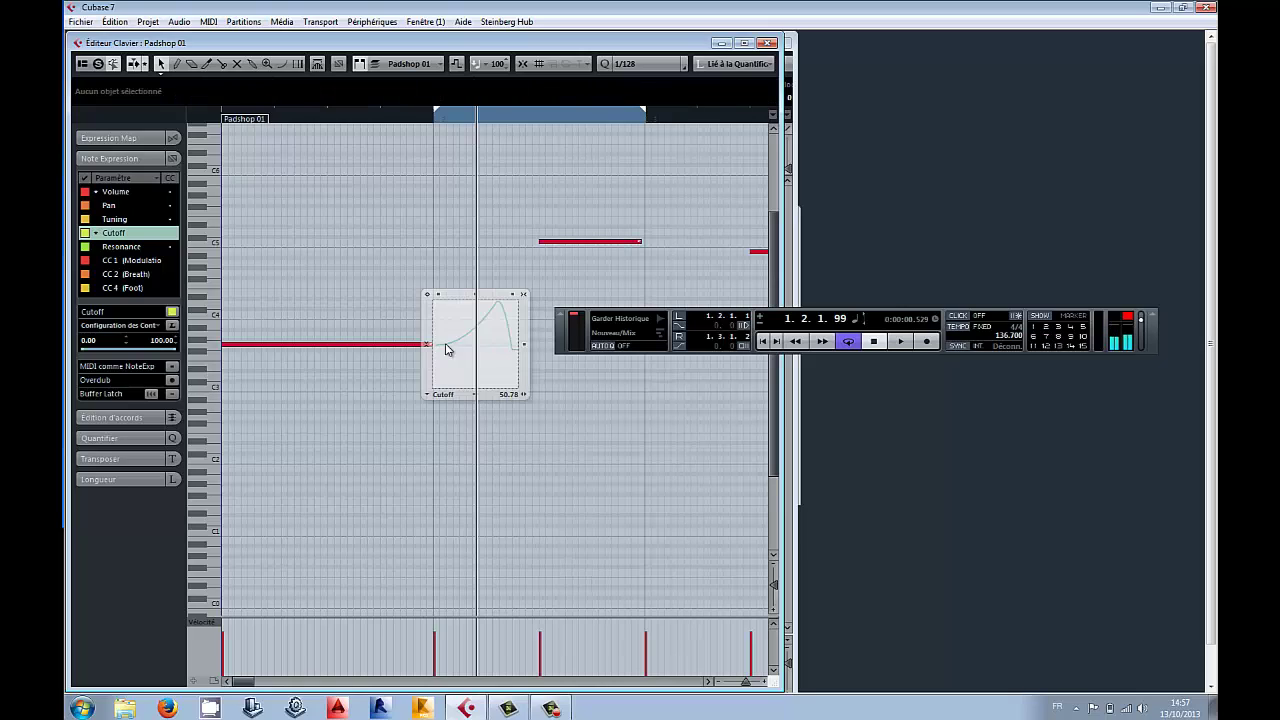
pyautogui.click(386, 434)
pyautogui.click(287, 347)
pyautogui.doubleClick(287, 347)
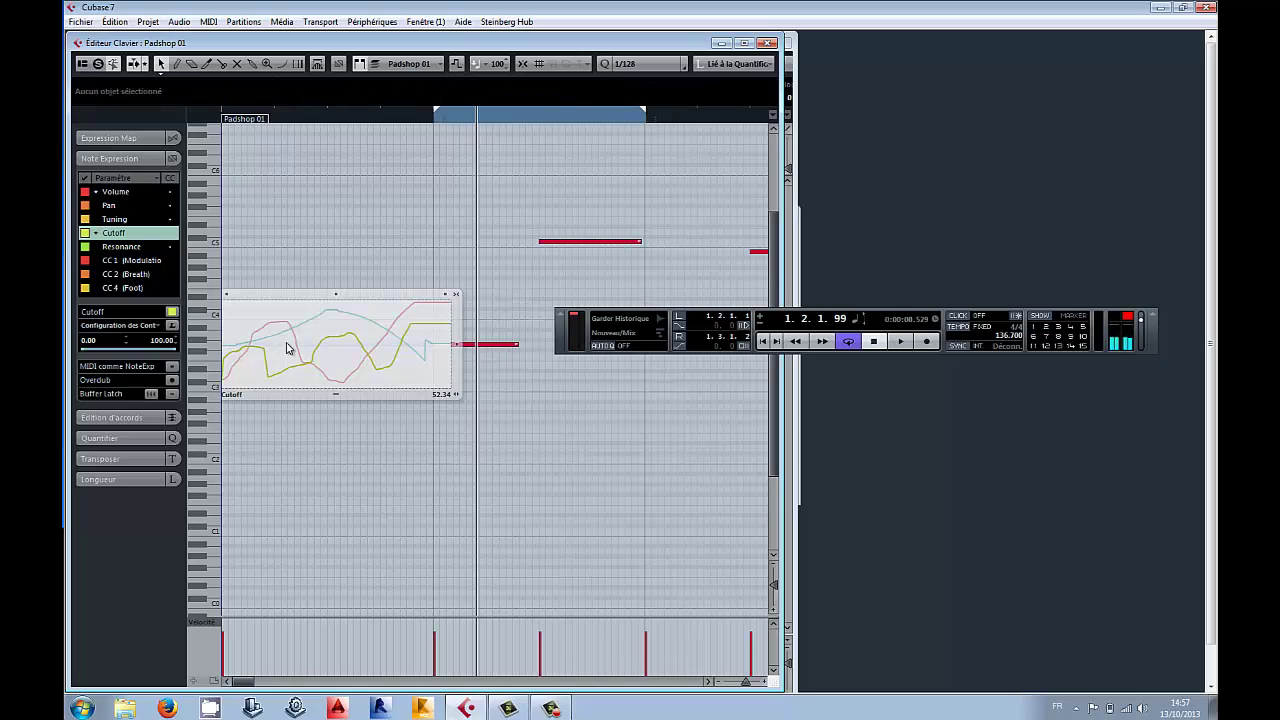
pyautogui.click(257, 426)
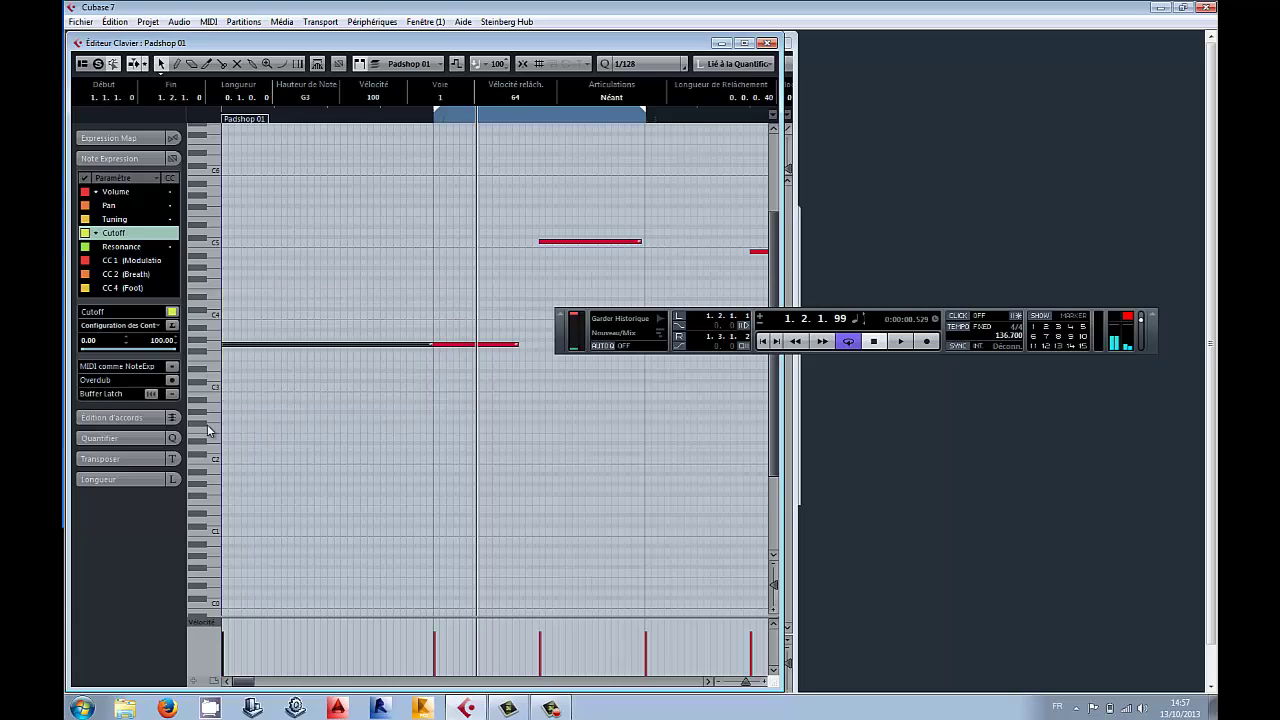
pyautogui.click(248, 424)
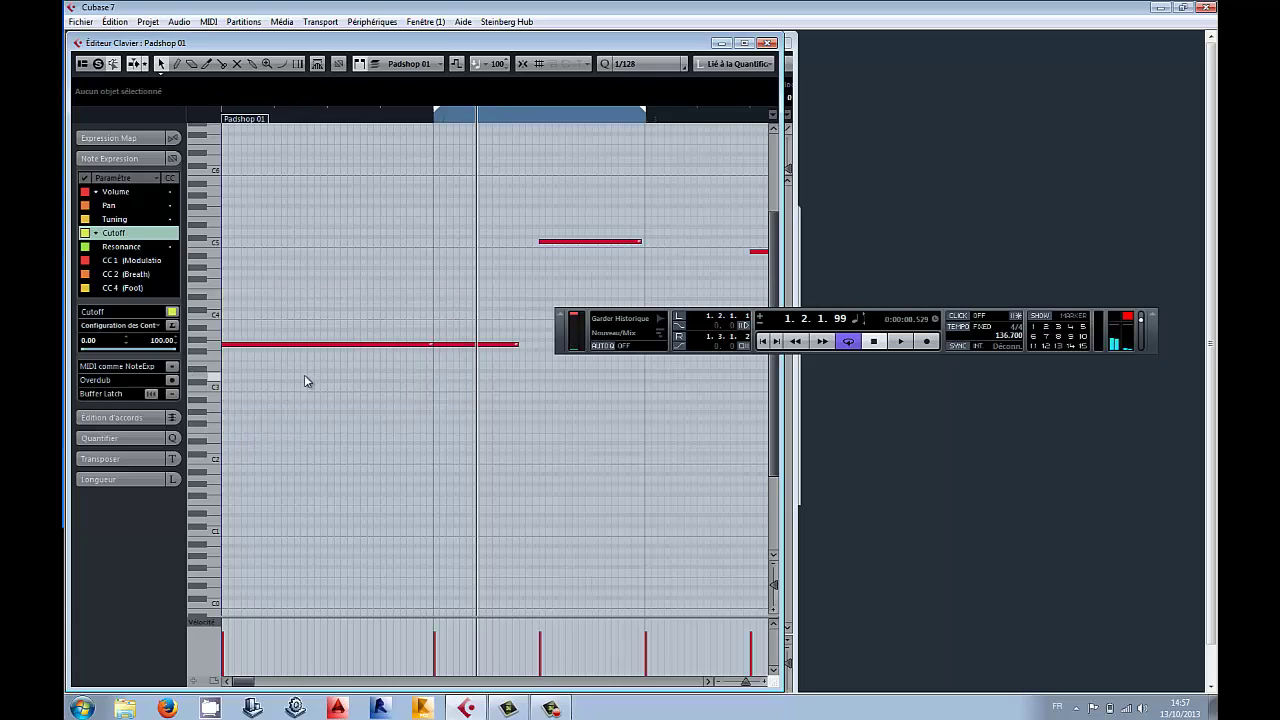
# Step: Close the key editor and set the project's left locator to 1.1.1 and right locator to 2.1.1
pyautogui.press('g')
pyautogui.press('g')
pyautogui.click(766, 43)
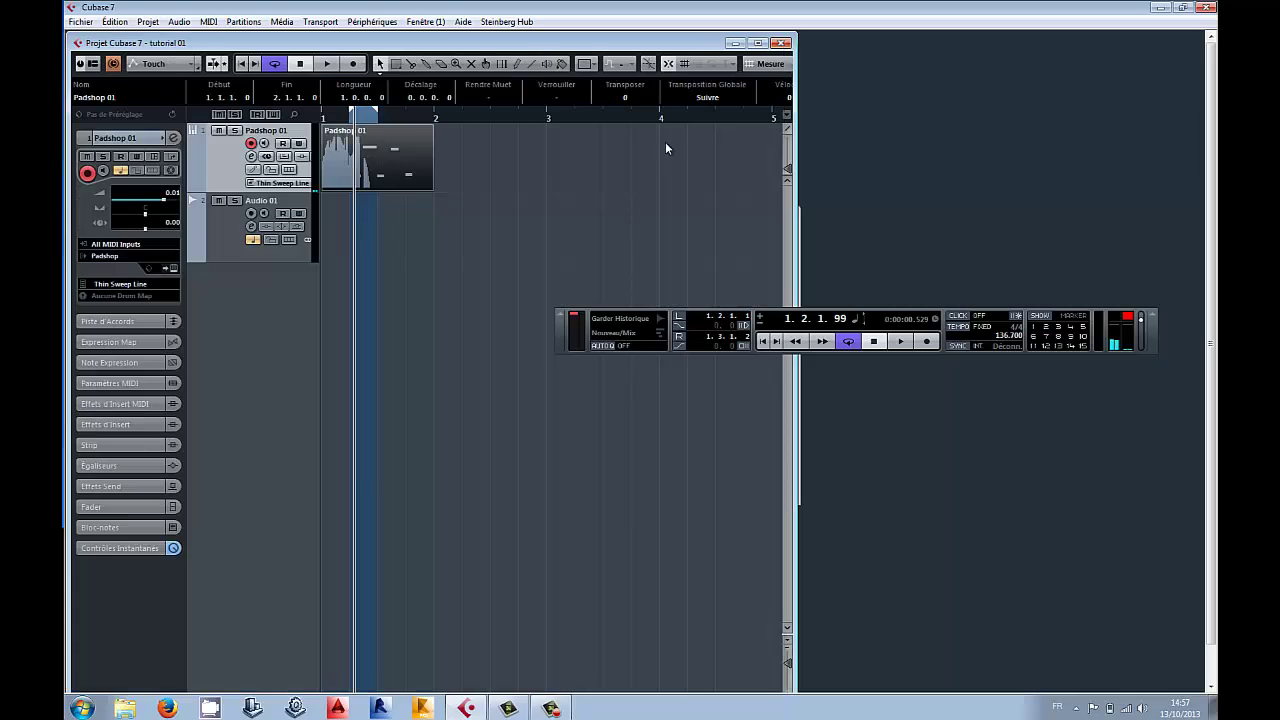
pyautogui.click(375, 222)
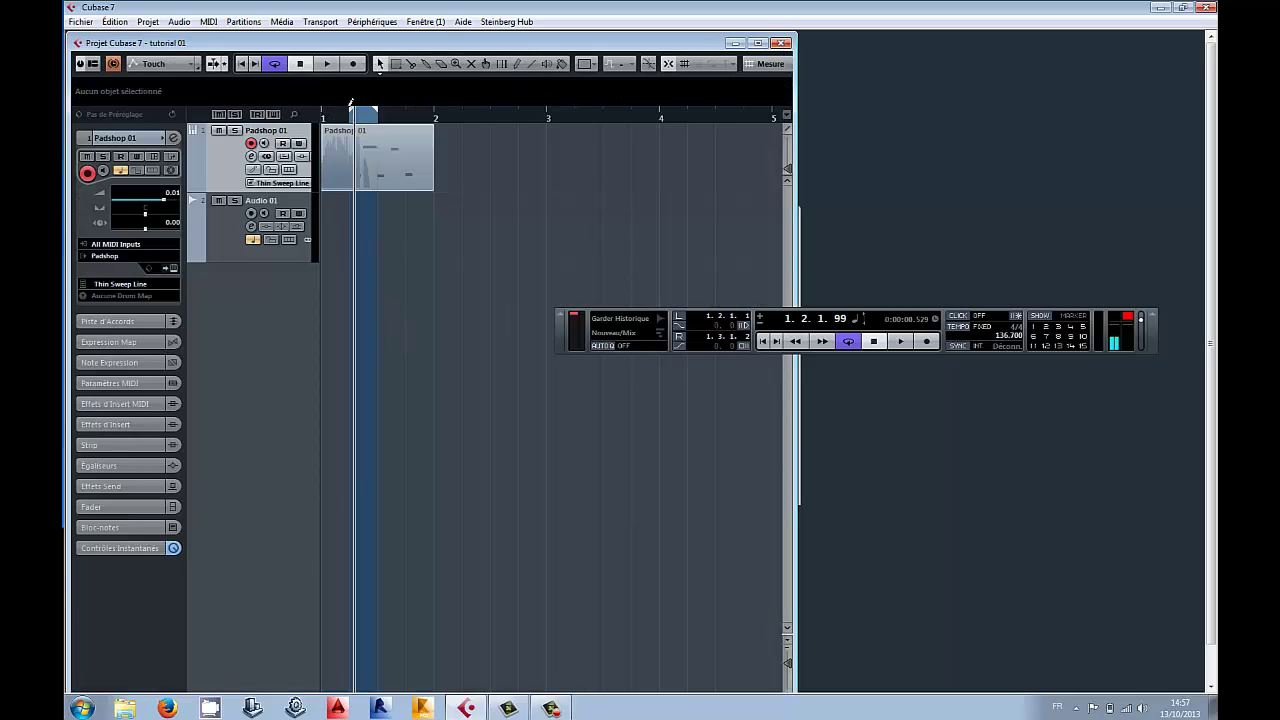
pyautogui.moveTo(352, 108); pyautogui.dragTo(324, 110)
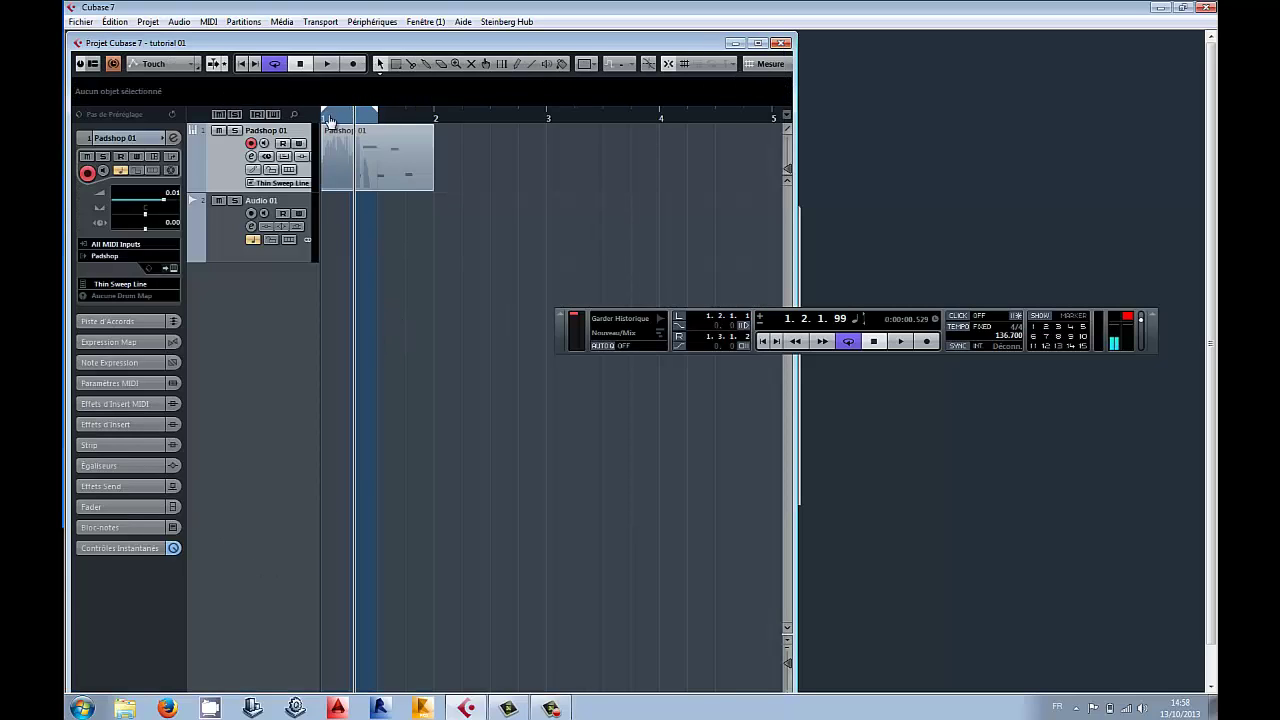
pyautogui.keyDown('alt'); pyautogui.click(393, 117); pyautogui.keyUp('alt')
pyautogui.keyDown('alt'); pyautogui.click(380, 115); pyautogui.keyUp('alt')
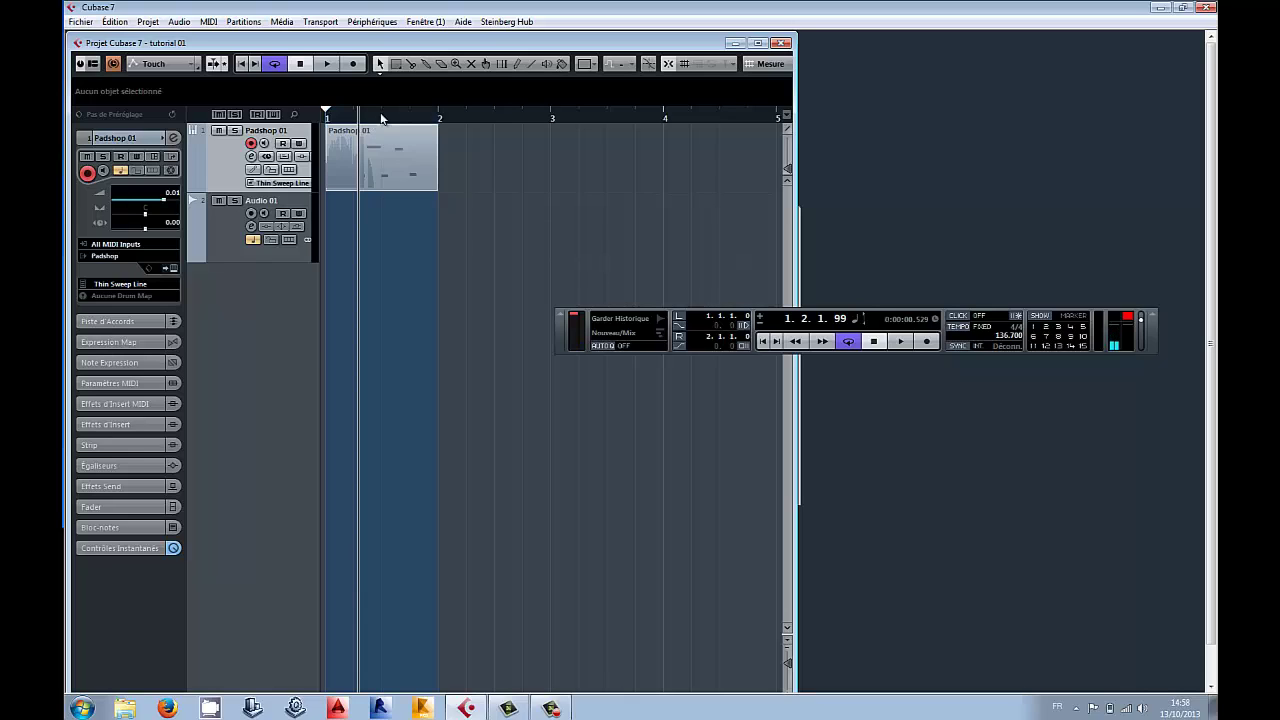
# Step: Set the project grid type to Temps and move the right locator to 1.2.1
pyautogui.click(770, 63)
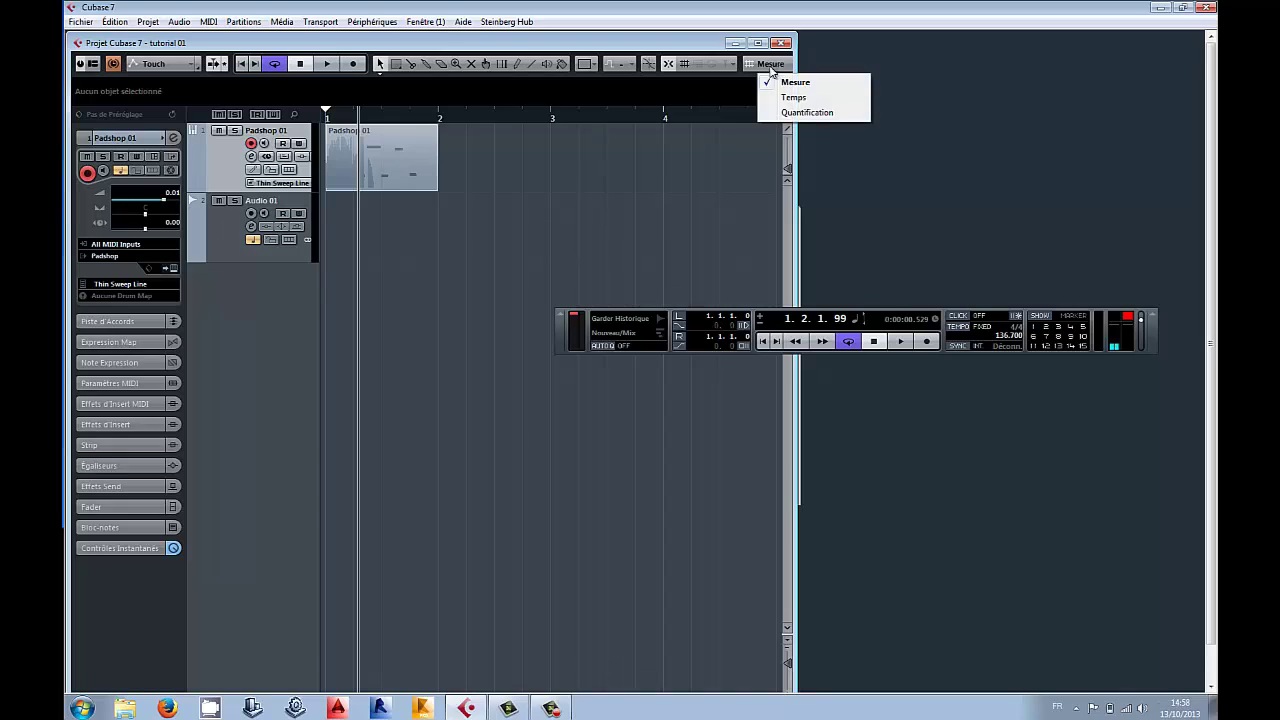
pyautogui.click(785, 97)
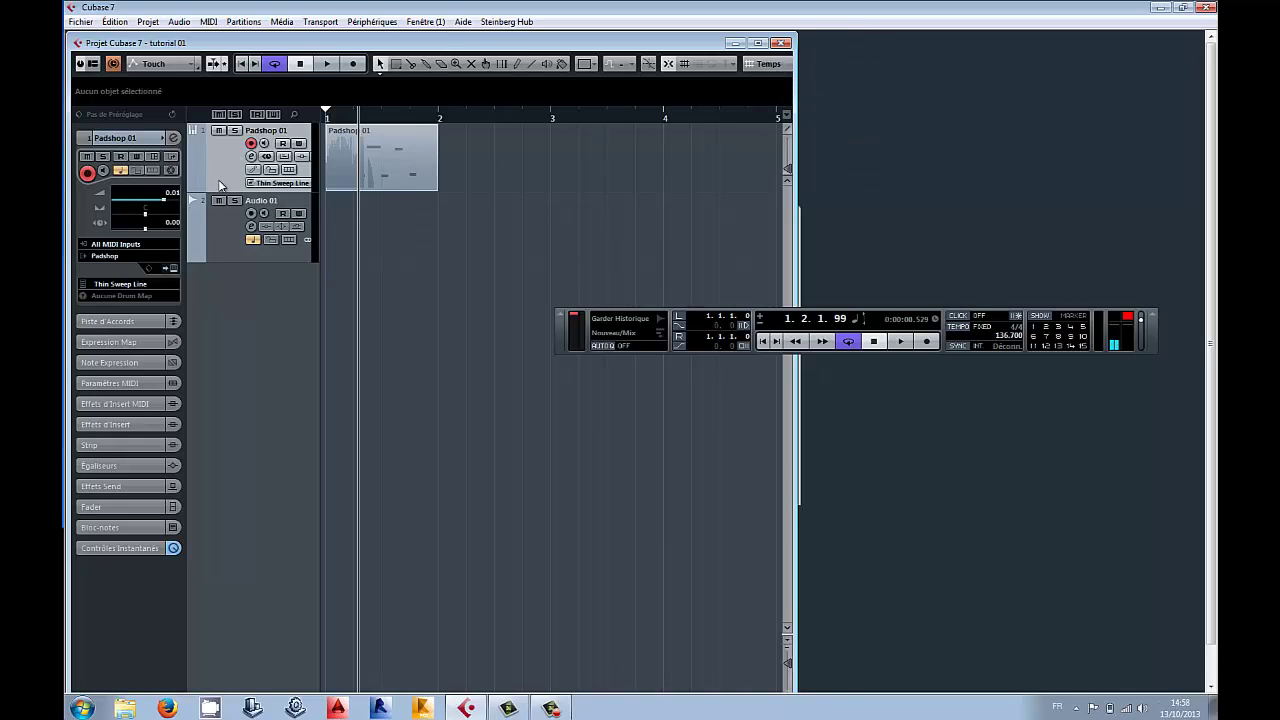
pyautogui.keyDown('alt'); pyautogui.click(355, 117); pyautogui.keyUp('alt')
# Step: Split the Padshop 01 part at 1.2.1 with the Split tool and select the section after the cut
pyautogui.rightClick(383, 224)
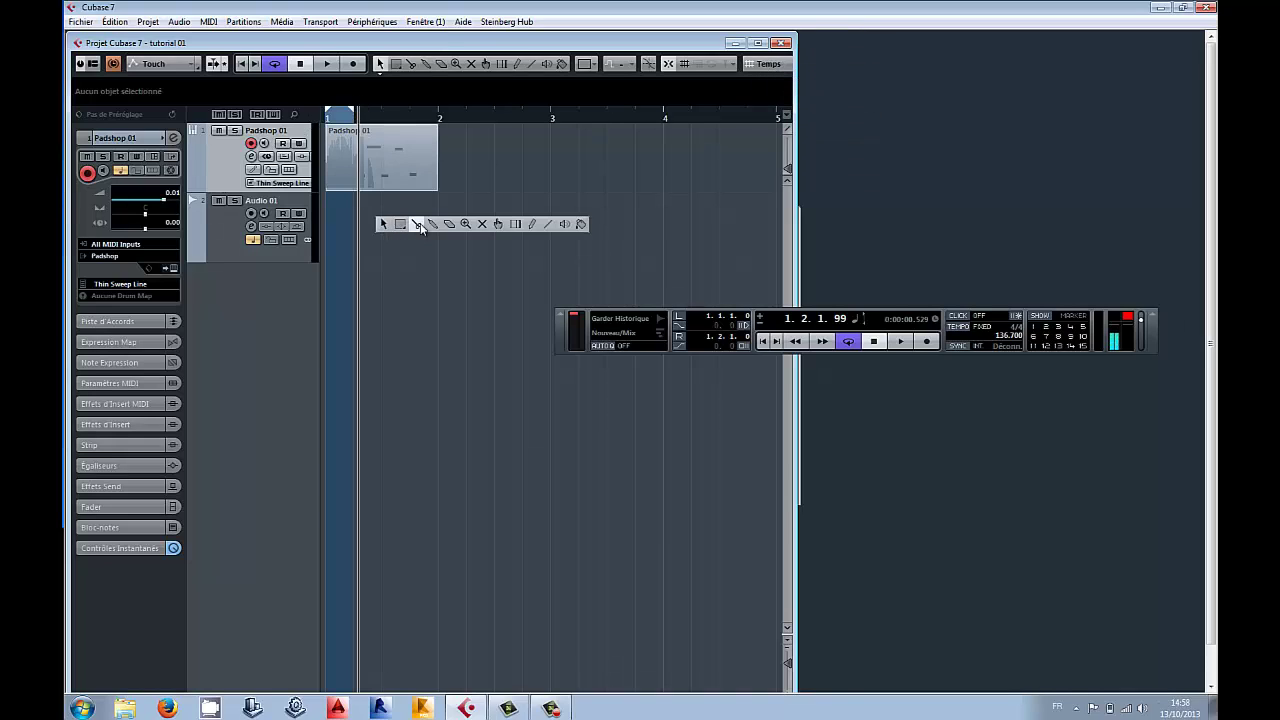
pyautogui.click(419, 225)
pyautogui.click(370, 151)
pyautogui.press('1')
pyautogui.click(380, 151)
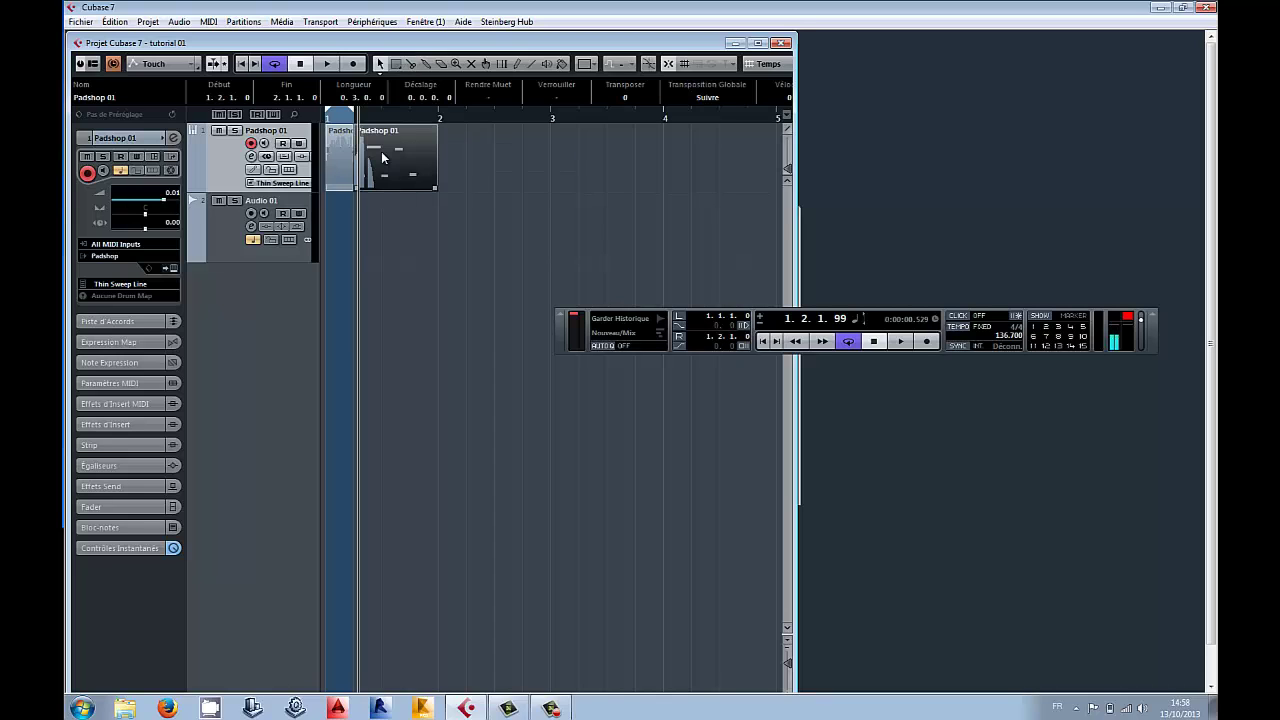
# Step: Delete the section after the cut at 1.2.1 and select the G3 note inside the remaining one-beat Padshop 01 part
pyautogui.press('Delete')
pyautogui.doubleClick(348, 168)
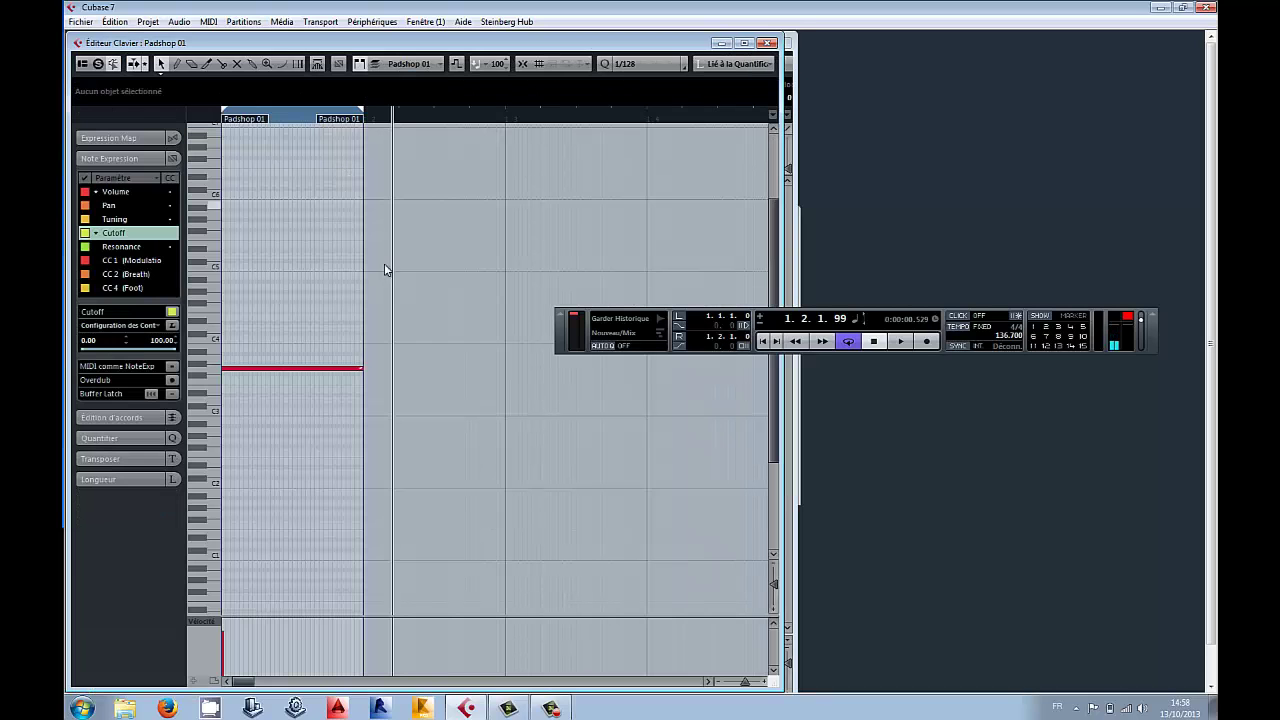
pyautogui.click(280, 369)
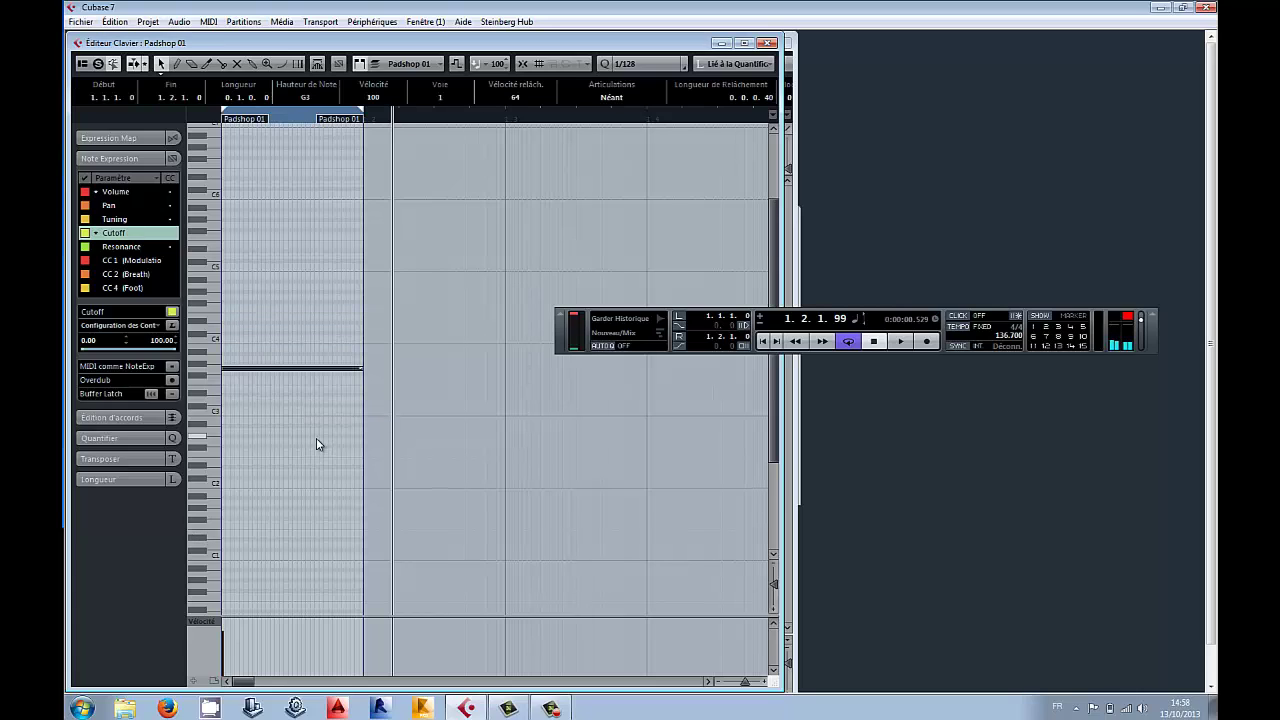
# Step: Audition the one-beat loop from 1.1.1 to 1.2.1, closing the key editor before stopping playback
pyautogui.press('space')
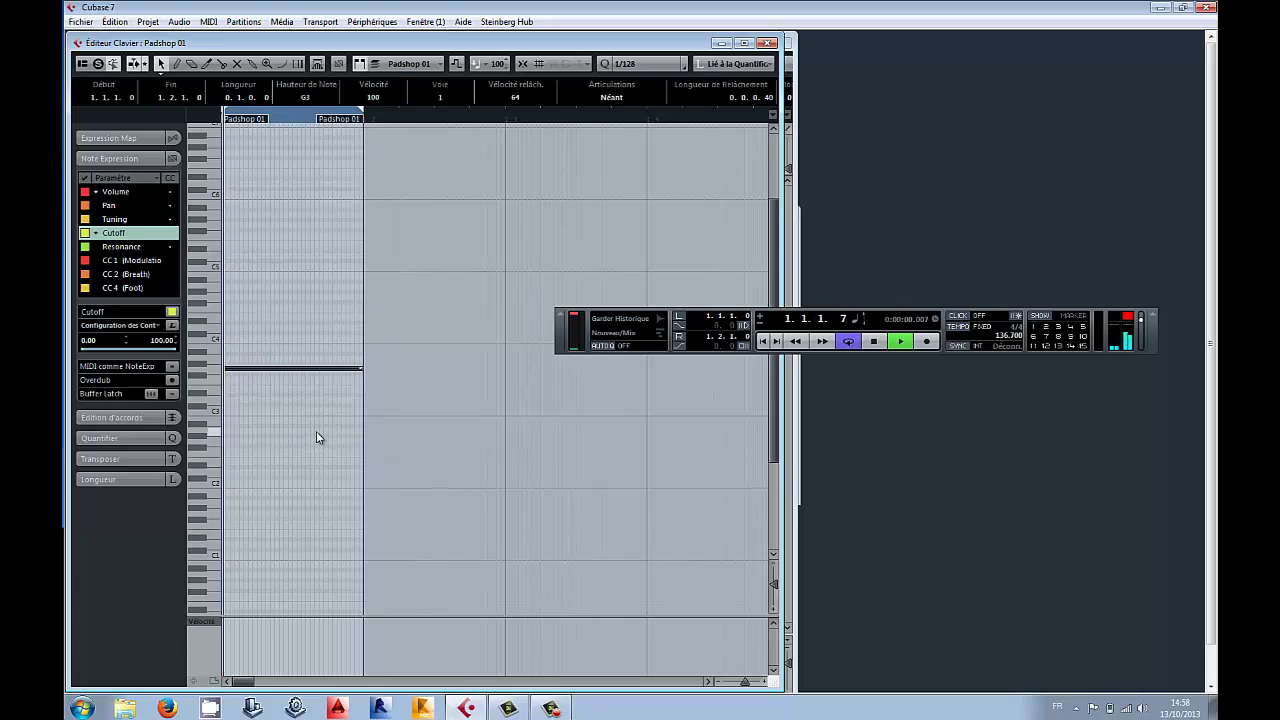
pyautogui.click(767, 43)
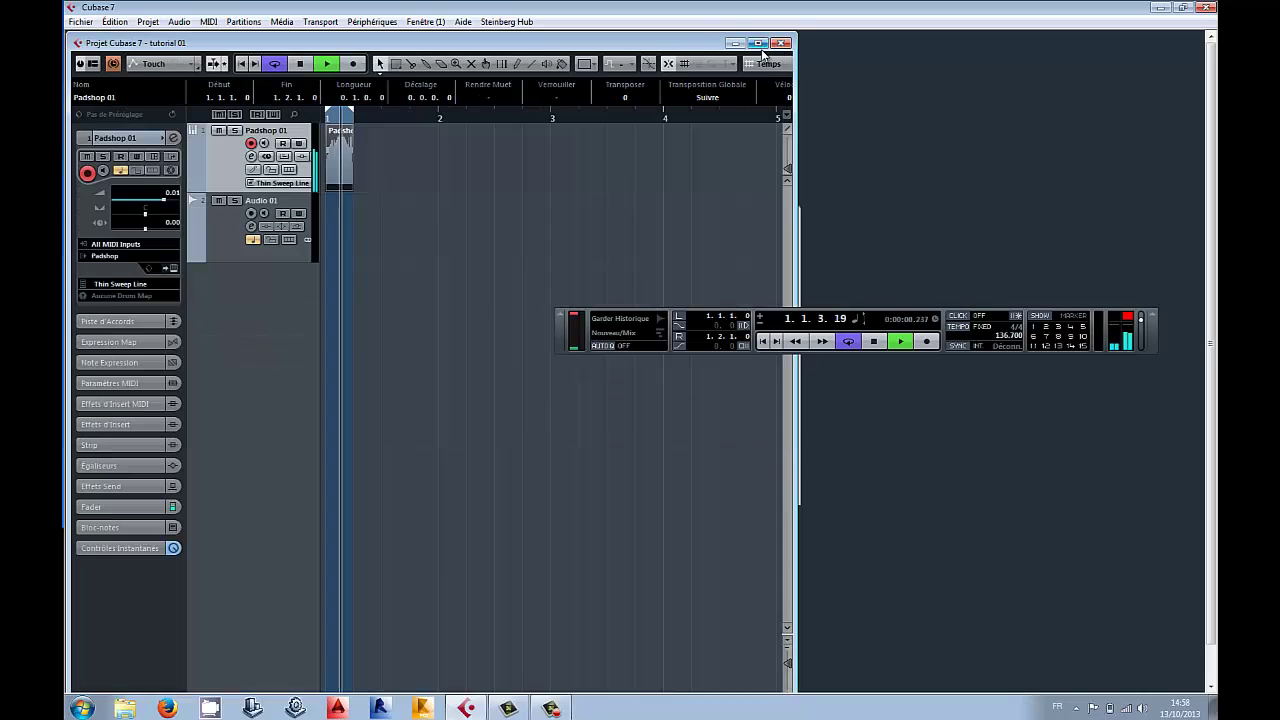
pyautogui.press('space')
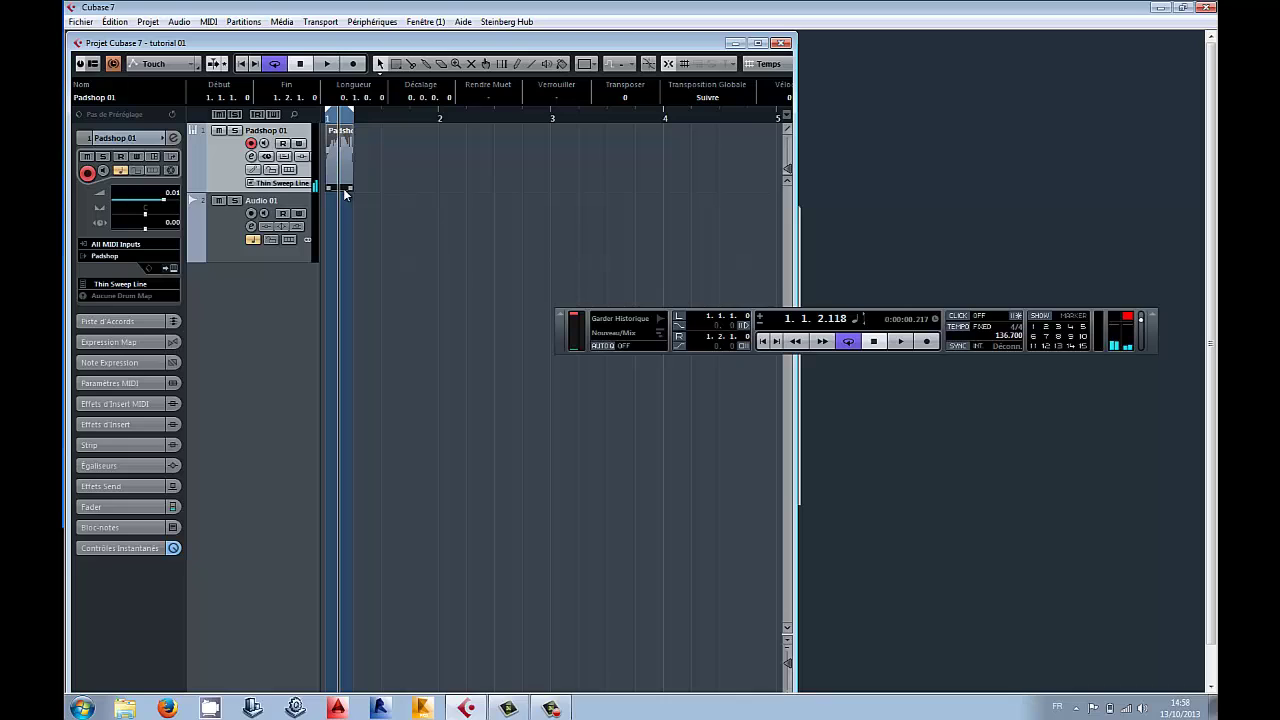
# Step: Copy the one-beat Padshop 01 part to 1.3.1 and 2.1.1 and check the G3 note's expression curves in the 1.3.1 copy
pyautogui.moveTo(345, 188); pyautogui.dragTo(467, 186)
pyautogui.doubleClick(402, 173)
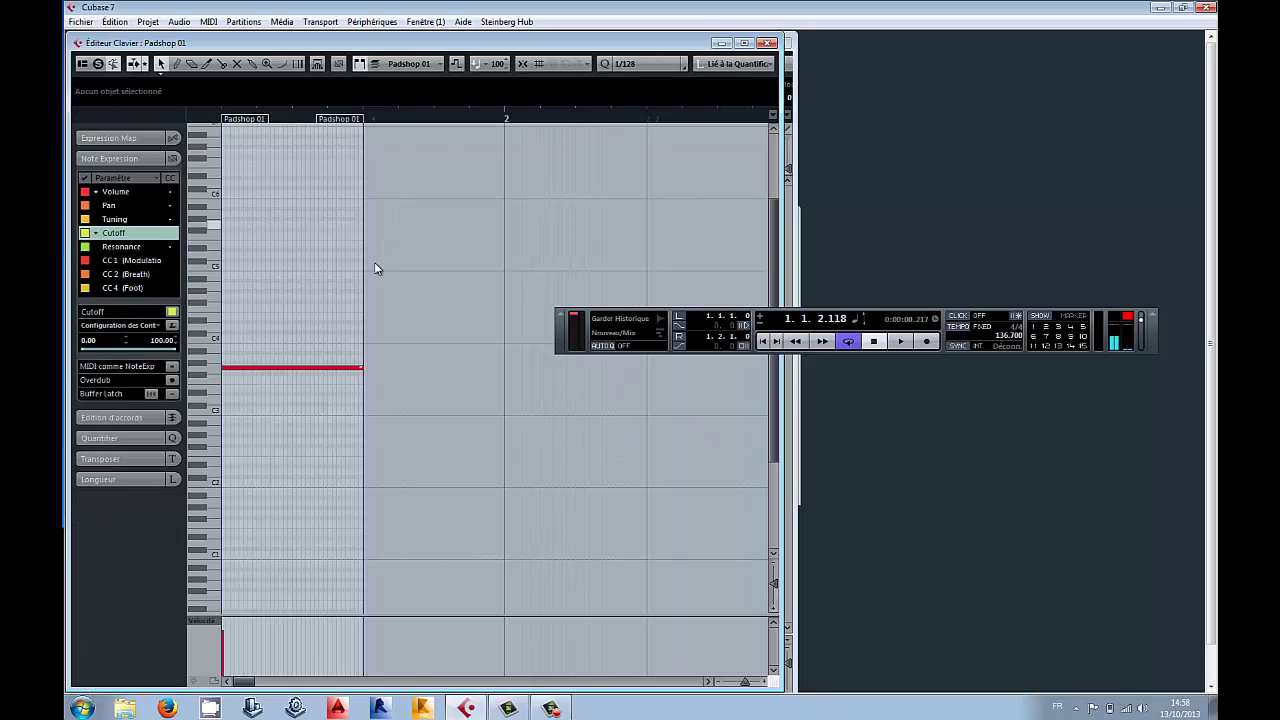
pyautogui.doubleClick(288, 369)
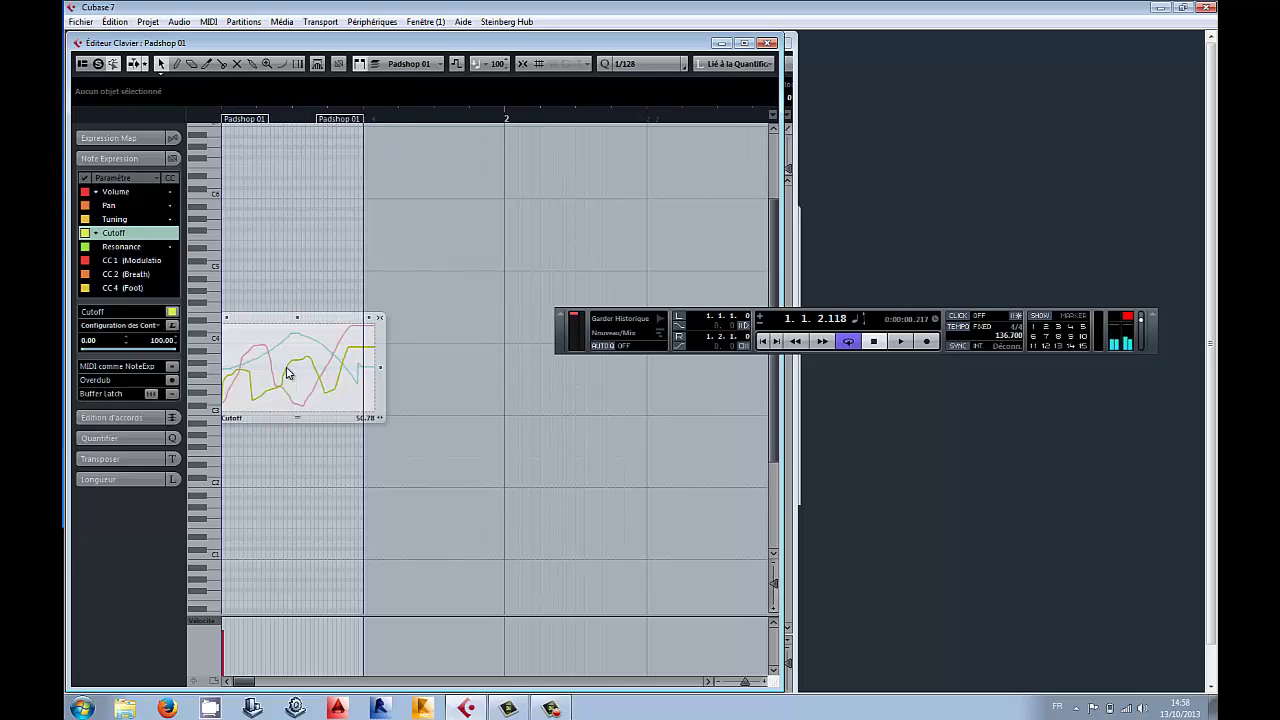
pyautogui.click(556, 166)
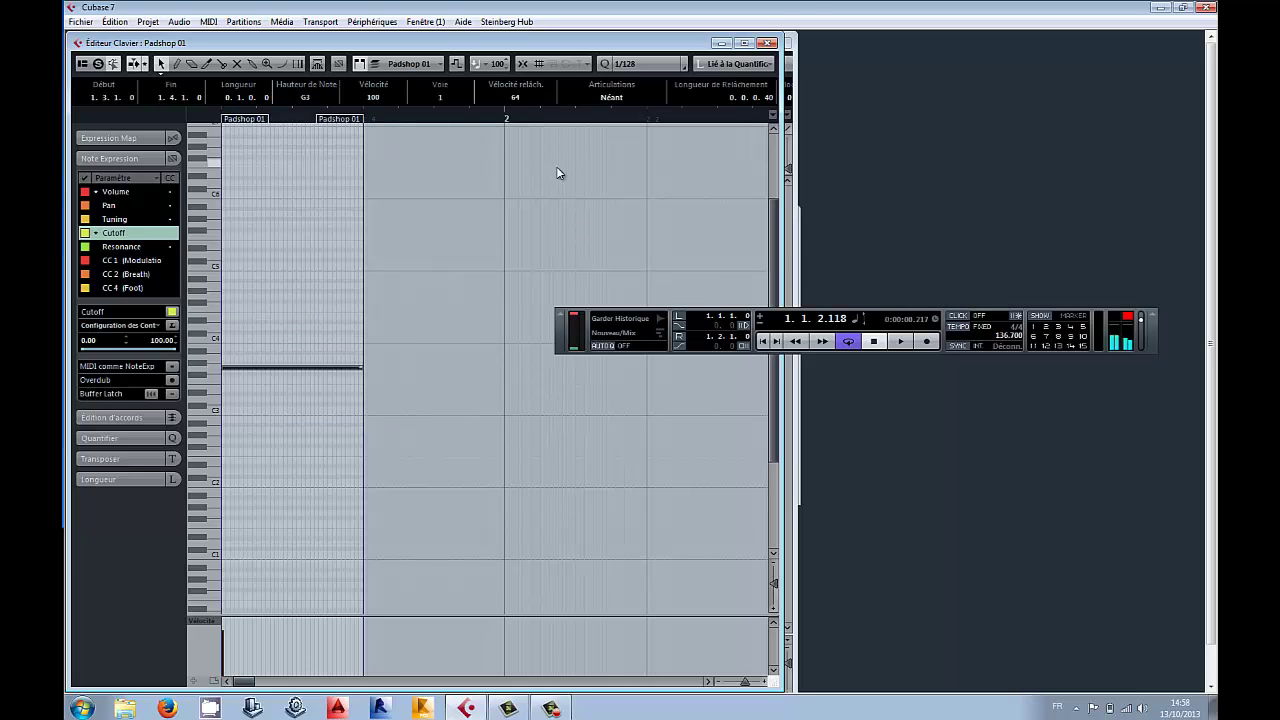
pyautogui.click(765, 43)
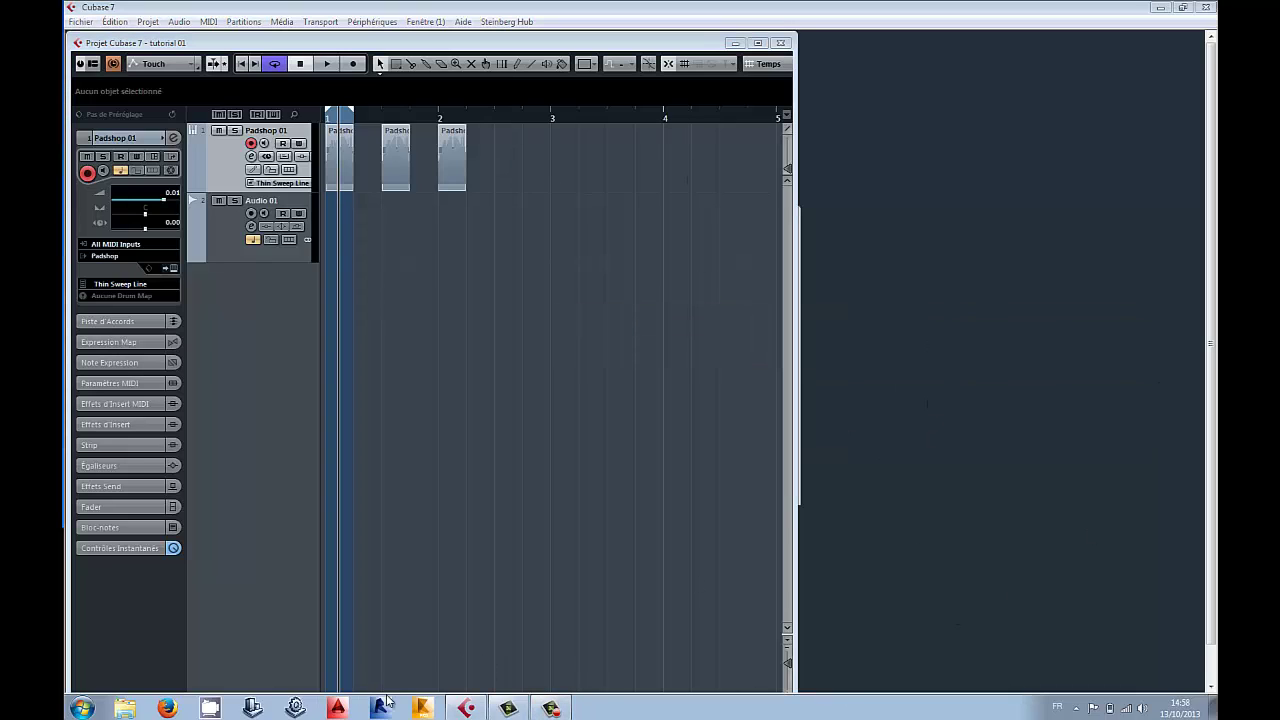
pyautogui.click(553, 707)
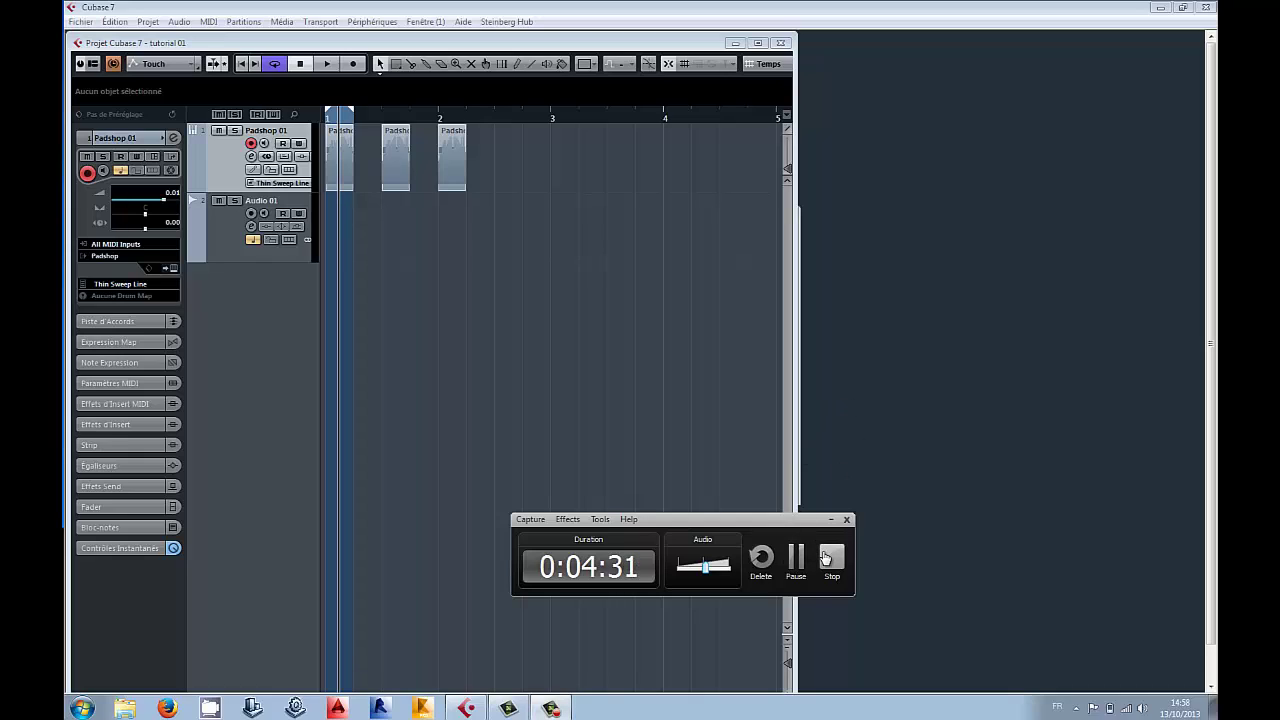